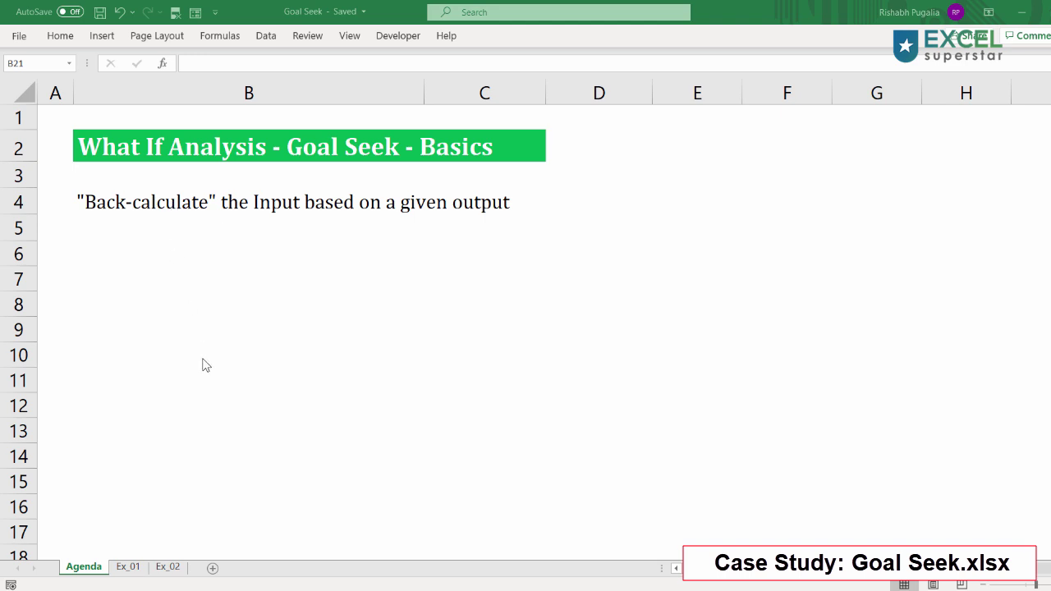
# - Switch to the Ex_01 sheet holding the Price, Qty, cost and Profit model
pyautogui.click(127, 567)
pyautogui.keyDown('ctrl'); pyautogui.scroll(1, 558, 286); pyautogui.keyUp('ctrl')
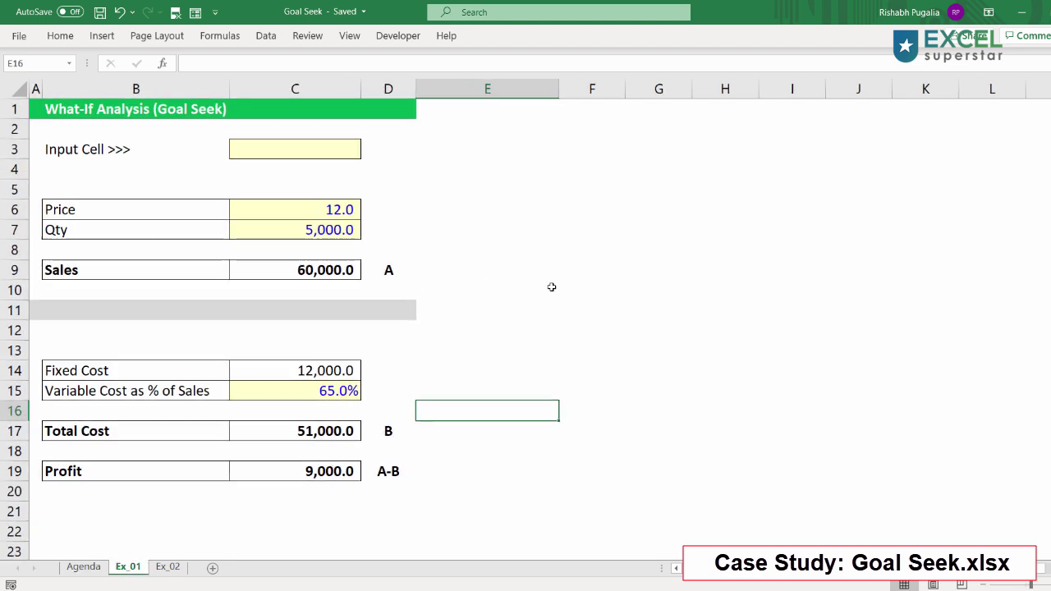
pyautogui.keyDown('ctrl'); pyautogui.scroll(1, 551, 286); pyautogui.keyUp('ctrl')
pyautogui.keyDown('ctrl'); pyautogui.scroll(1, 548, 291); pyautogui.keyUp('ctrl')
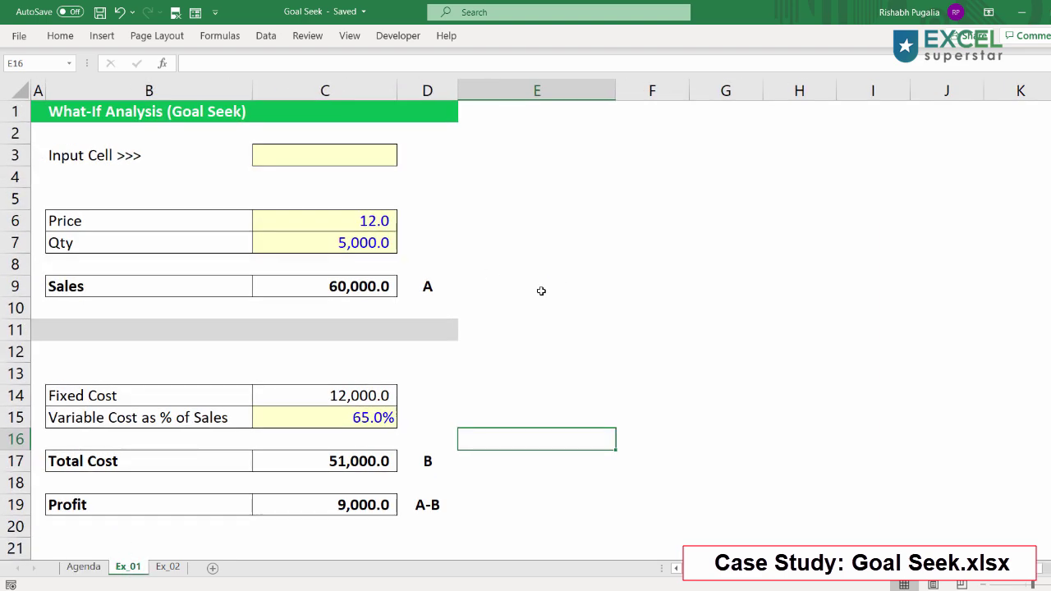
pyautogui.moveTo(206, 221); pyautogui.dragTo(354, 220)
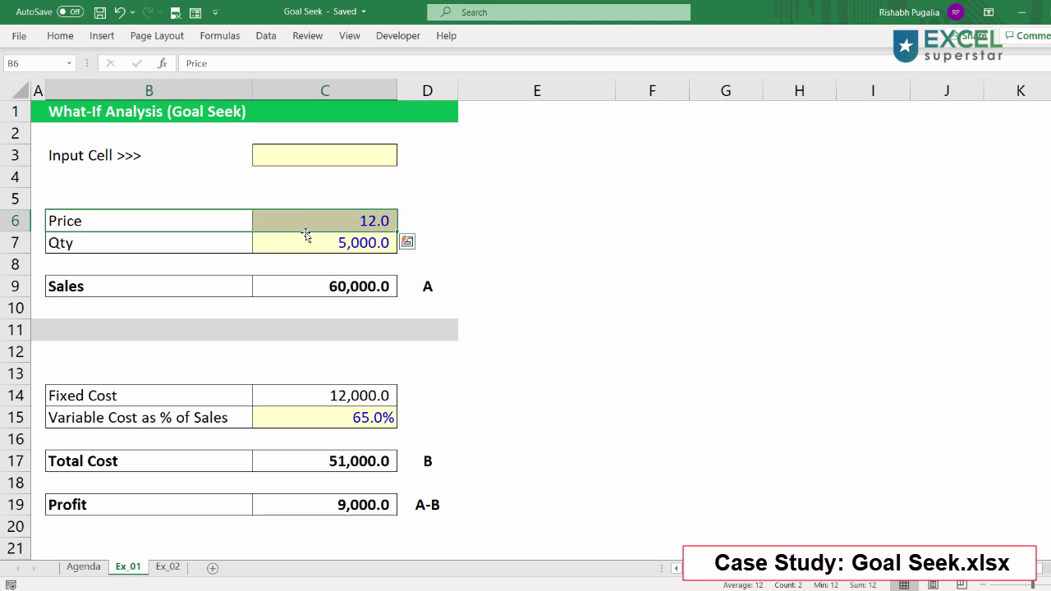
pyautogui.moveTo(192, 247); pyautogui.dragTo(353, 242)
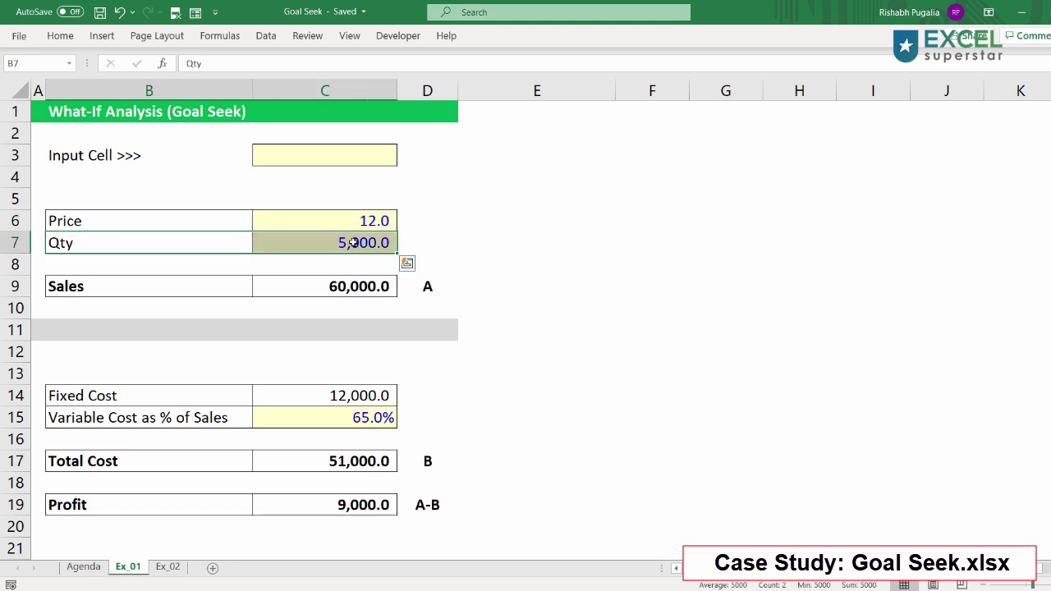
pyautogui.click(363, 287)
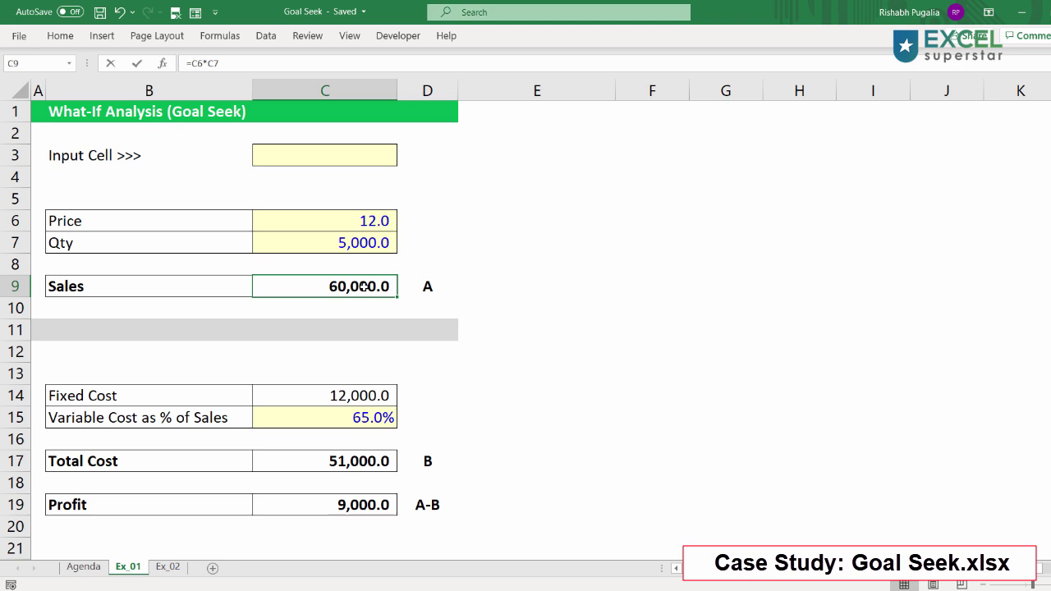
pyautogui.press('F2')
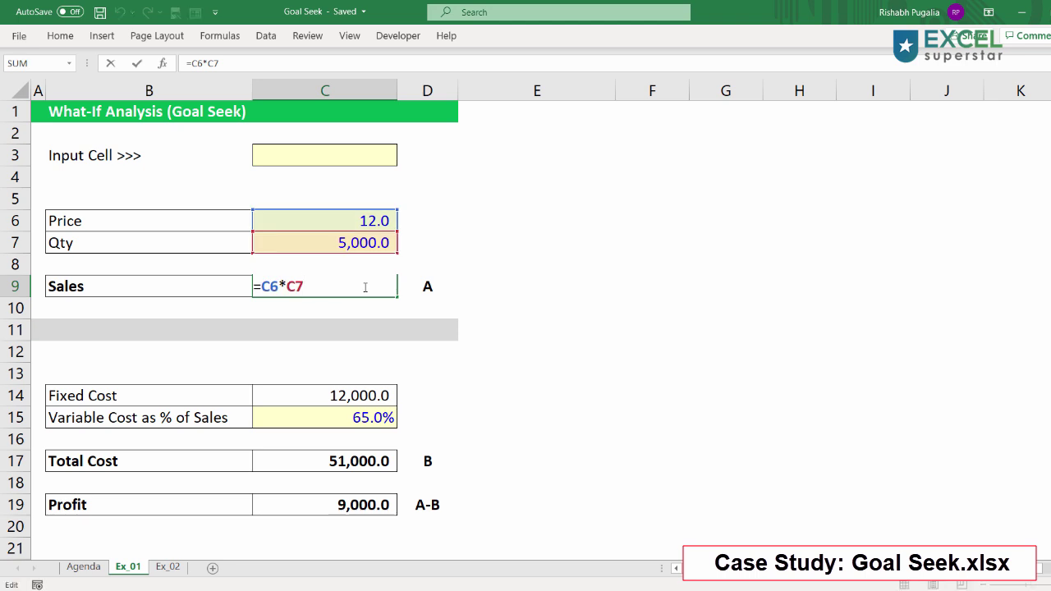
pyautogui.press('Escape')
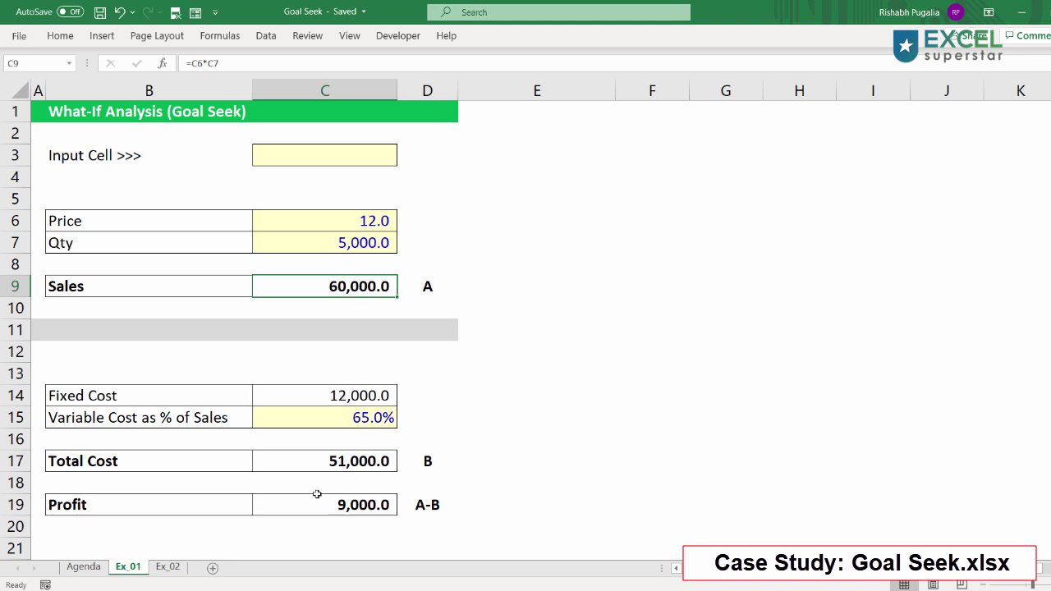
pyautogui.moveTo(119, 396); pyautogui.dragTo(301, 395)
pyautogui.click(301, 395)
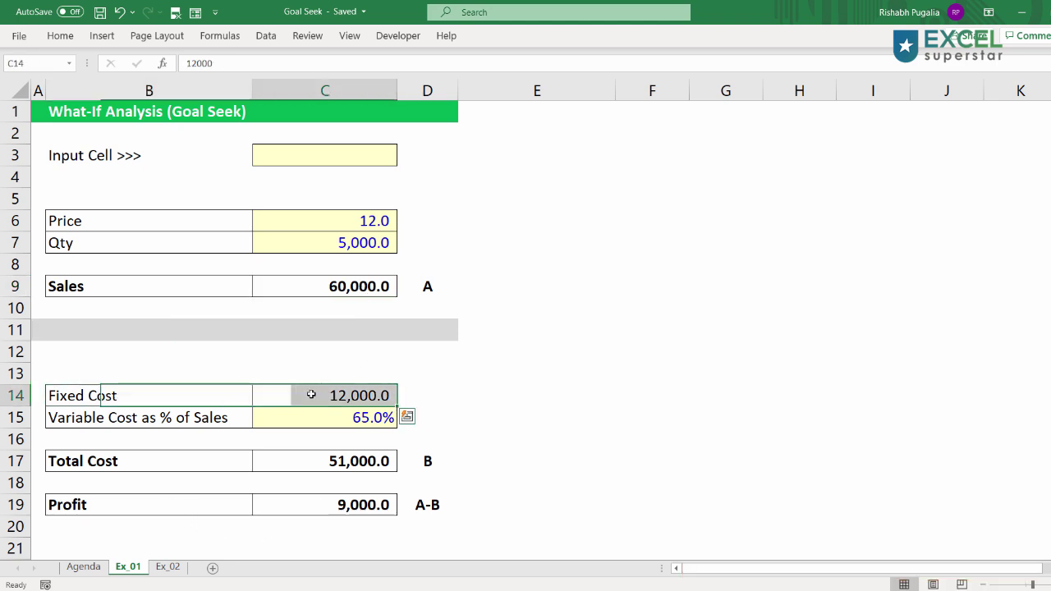
pyautogui.press('F2')
pyautogui.press('Escape')
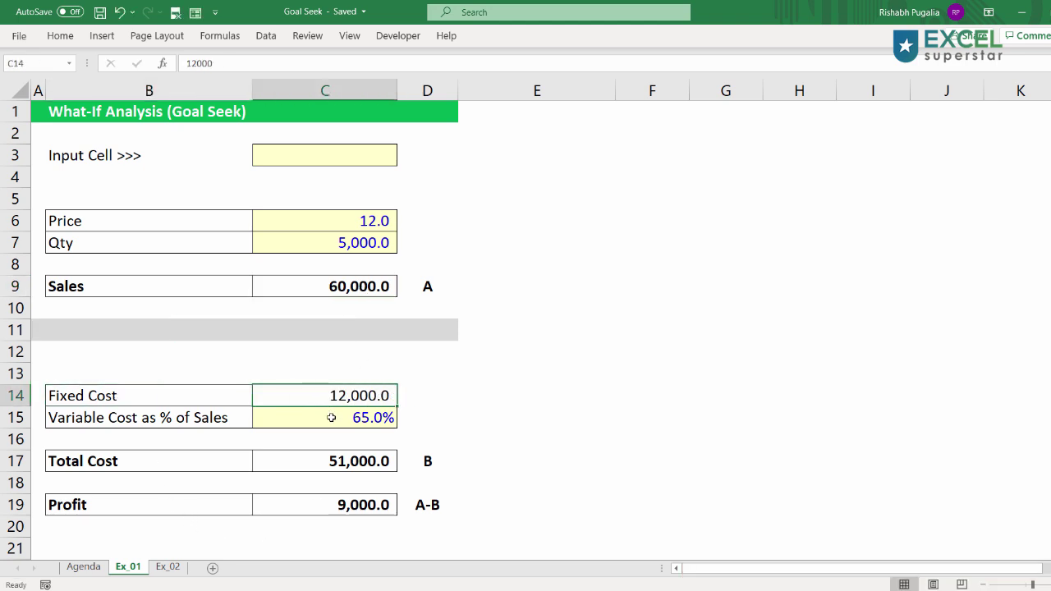
pyautogui.doubleClick(335, 421)
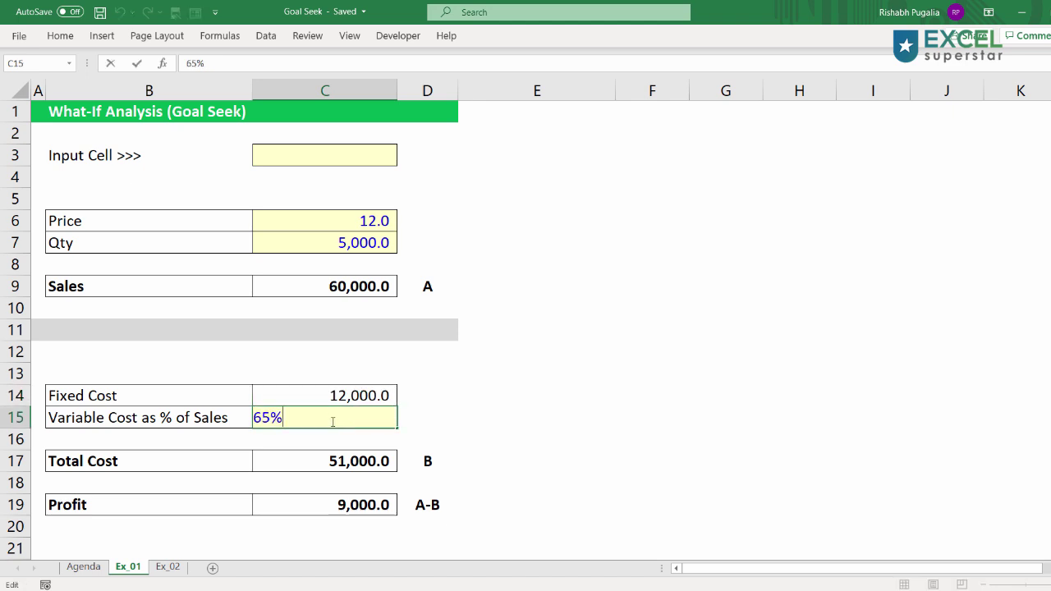
pyautogui.moveTo(332, 421); pyautogui.dragTo(225, 417)
pyautogui.click(352, 287)
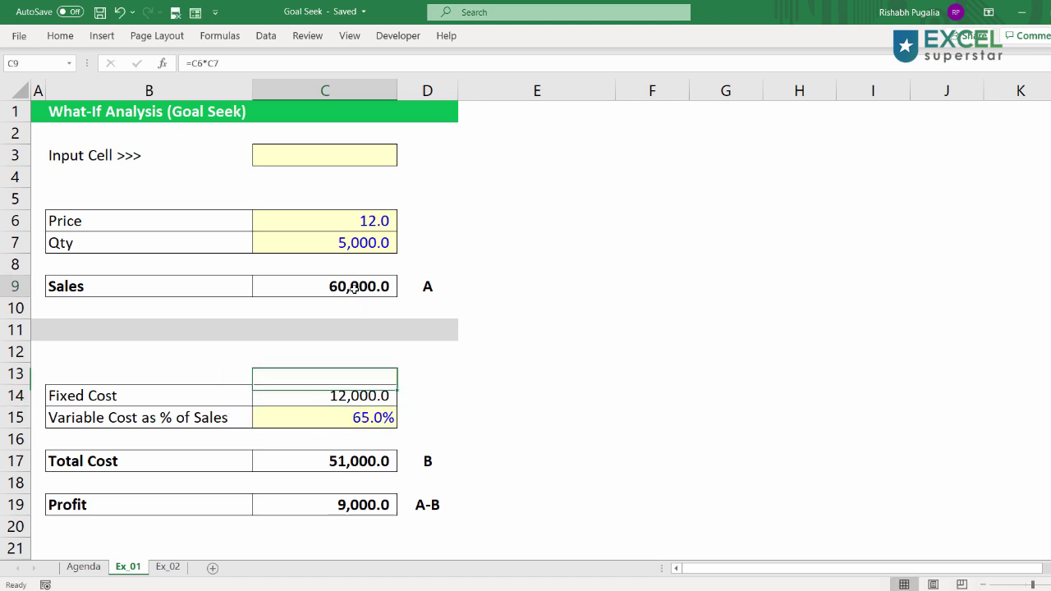
pyautogui.doubleClick(353, 462)
pyautogui.press('Escape')
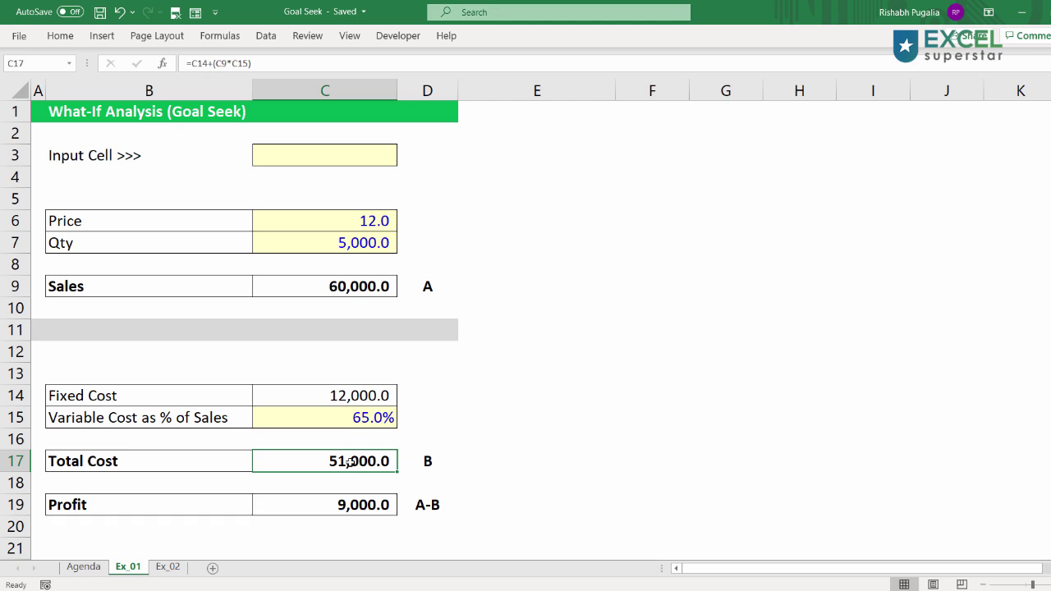
pyautogui.doubleClick(350, 462)
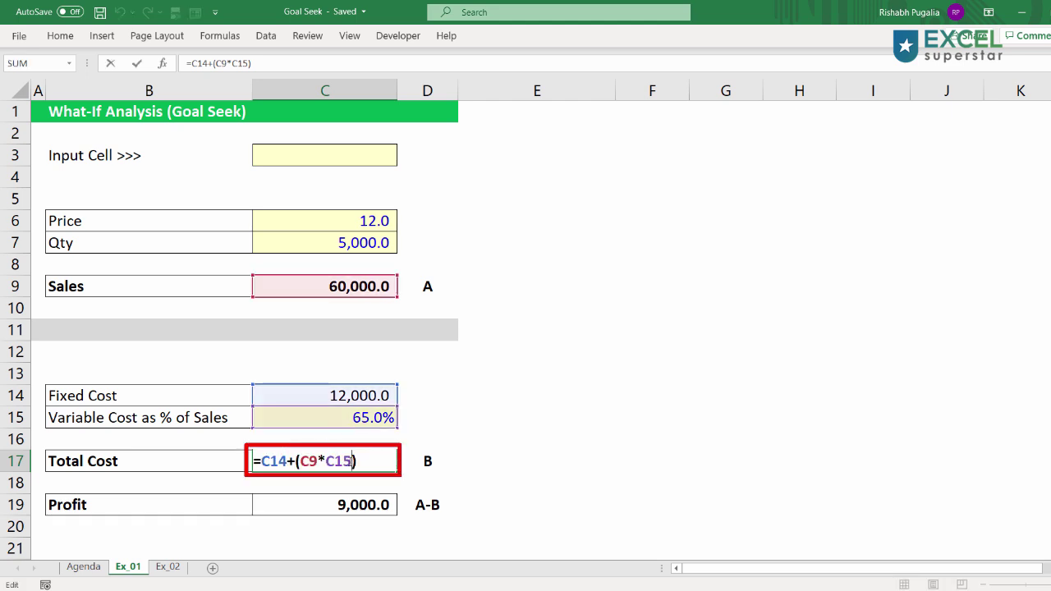
pyautogui.moveTo(261, 460); pyautogui.dragTo(367, 458)
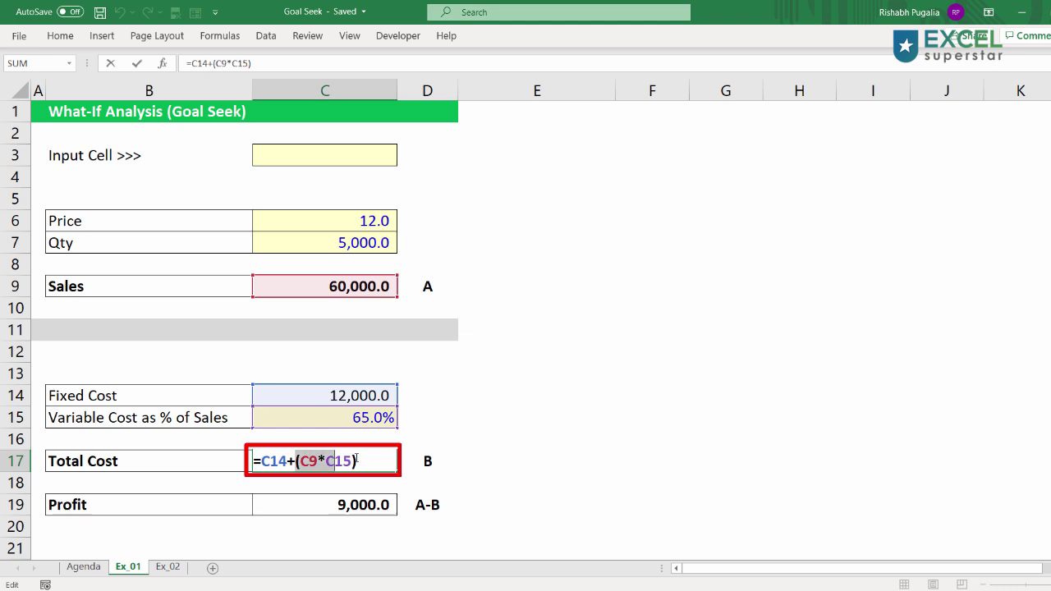
pyautogui.press('Return')
pyautogui.click(367, 458)
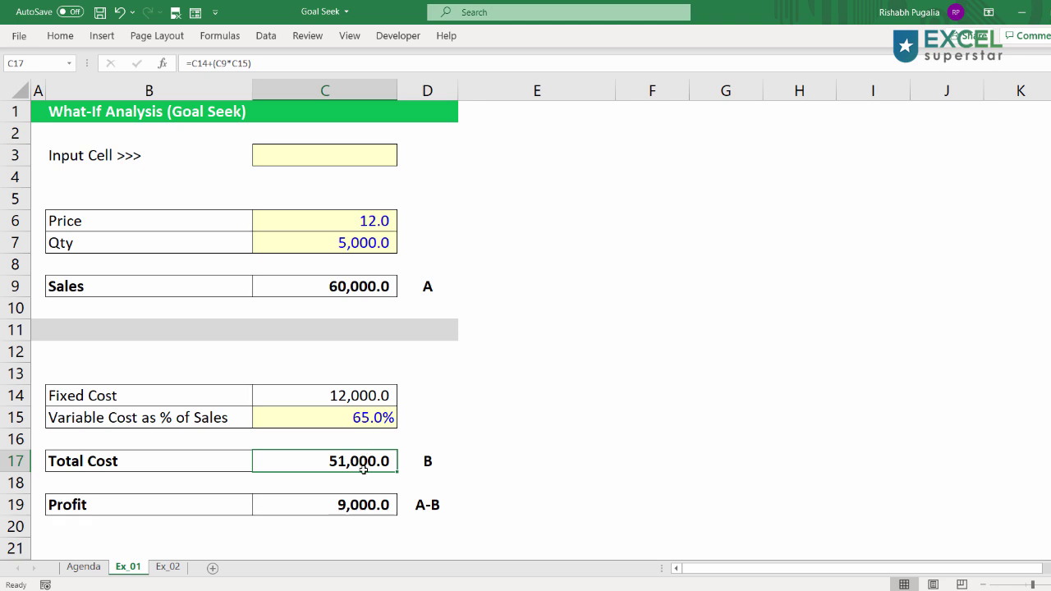
pyautogui.click(351, 506)
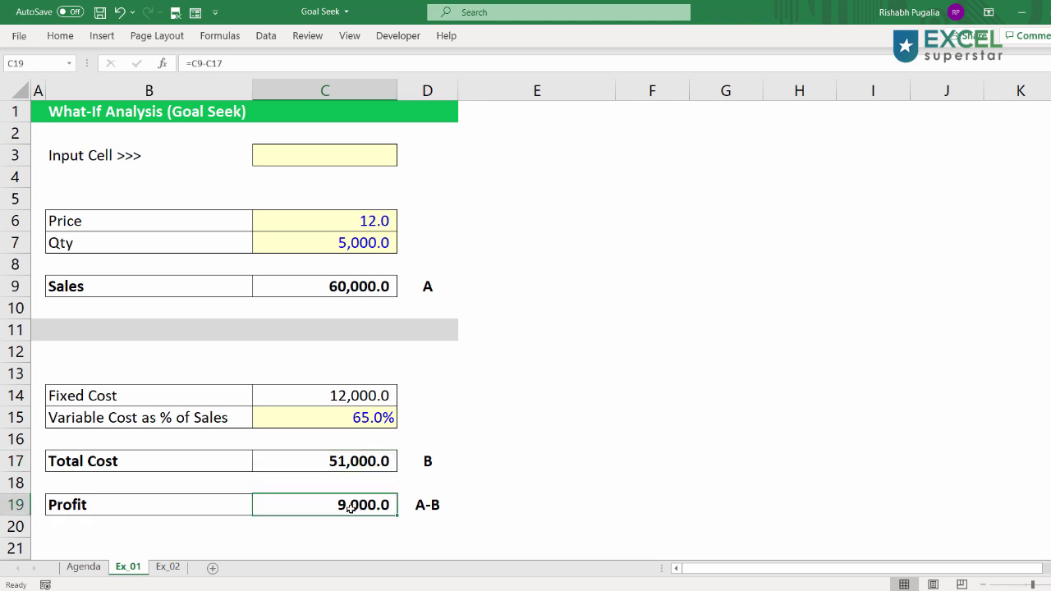
pyautogui.moveTo(353, 280); pyautogui.dragTo(416, 286)
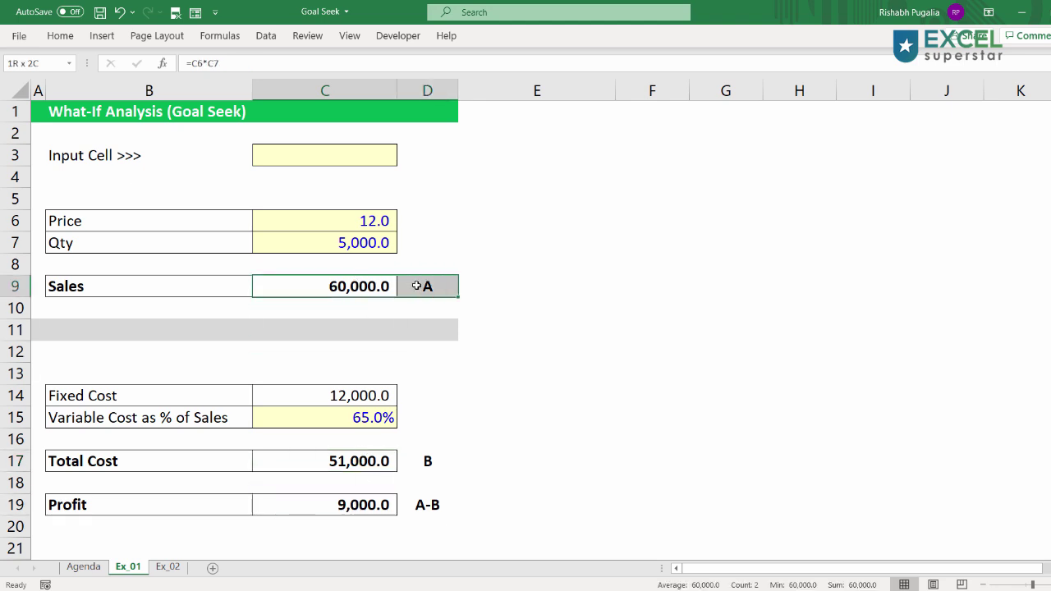
pyautogui.moveTo(349, 460); pyautogui.dragTo(412, 451)
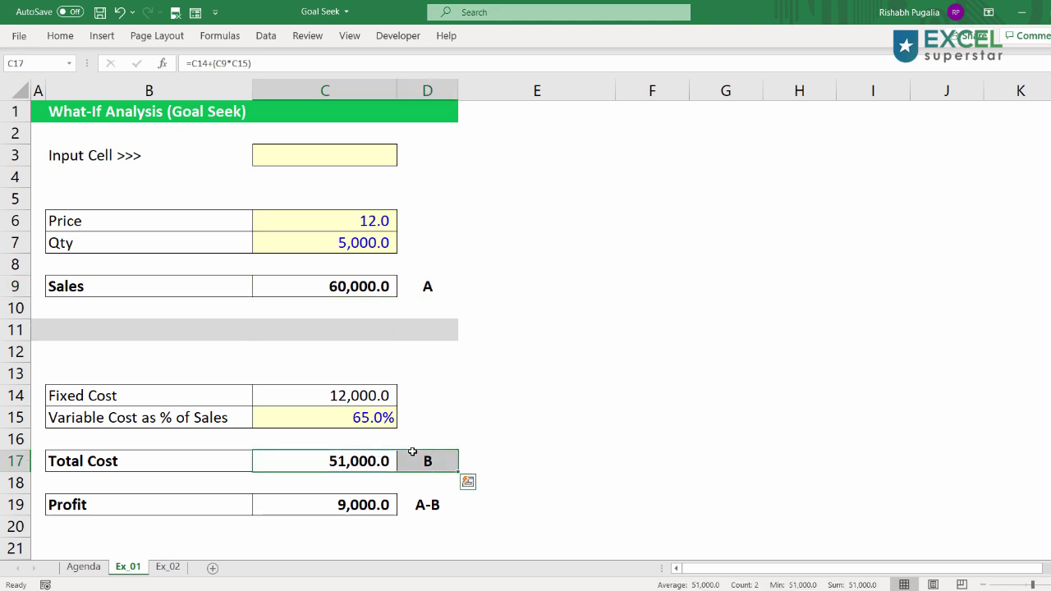
pyautogui.click(494, 395)
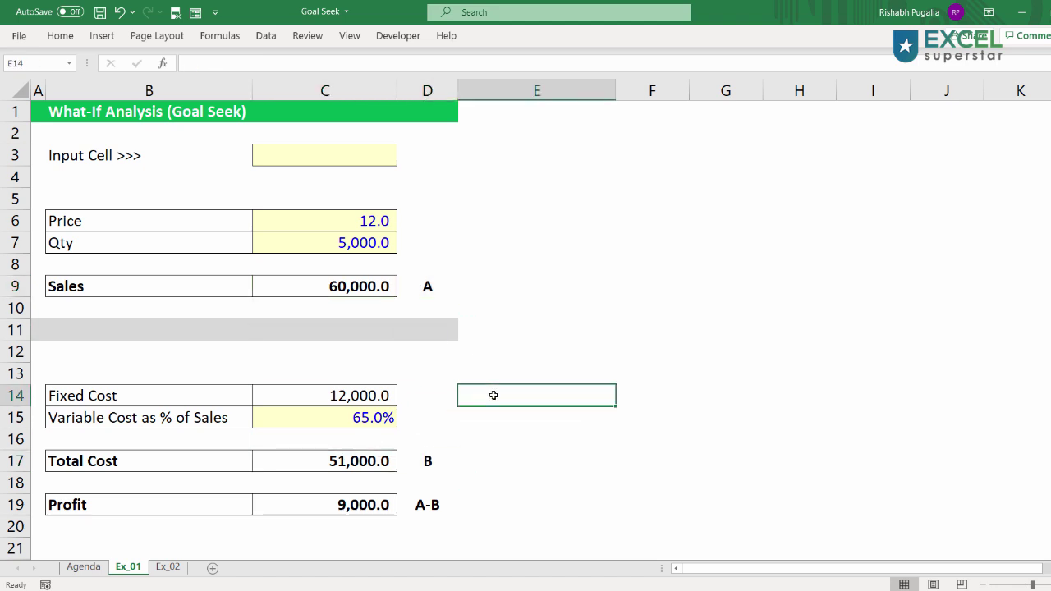
pyautogui.click(346, 526)
pyautogui.write('100')
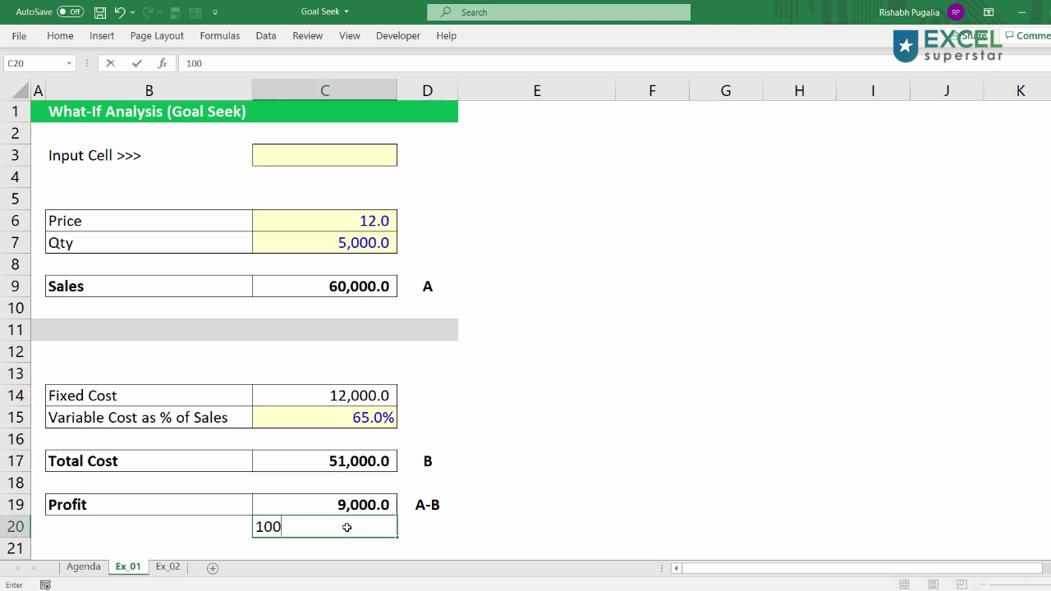
pyautogui.write('00')
pyautogui.press('Tab')
pyautogui.click(346, 509)
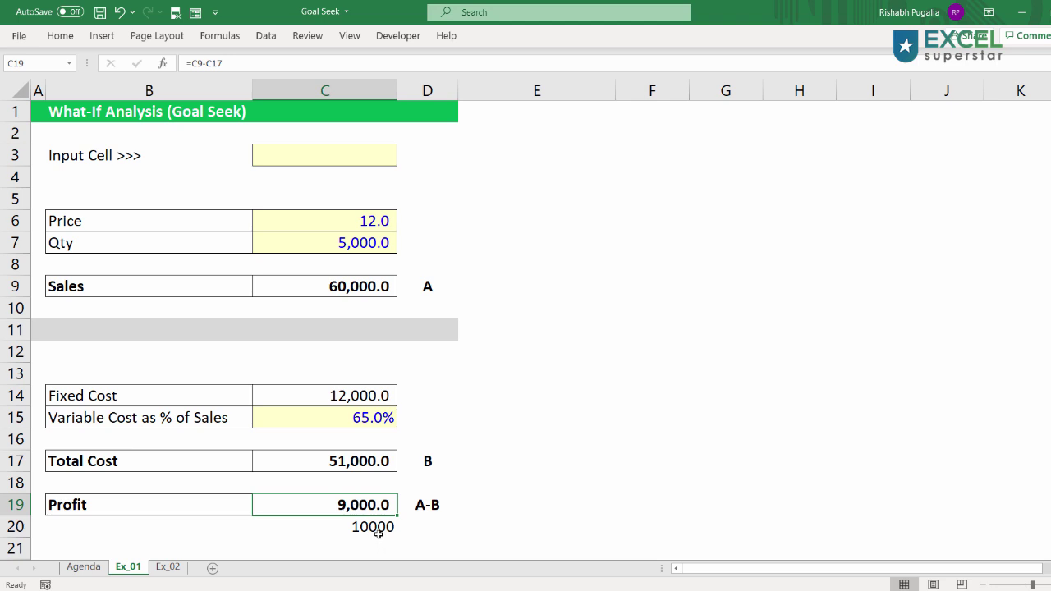
pyautogui.click(377, 533)
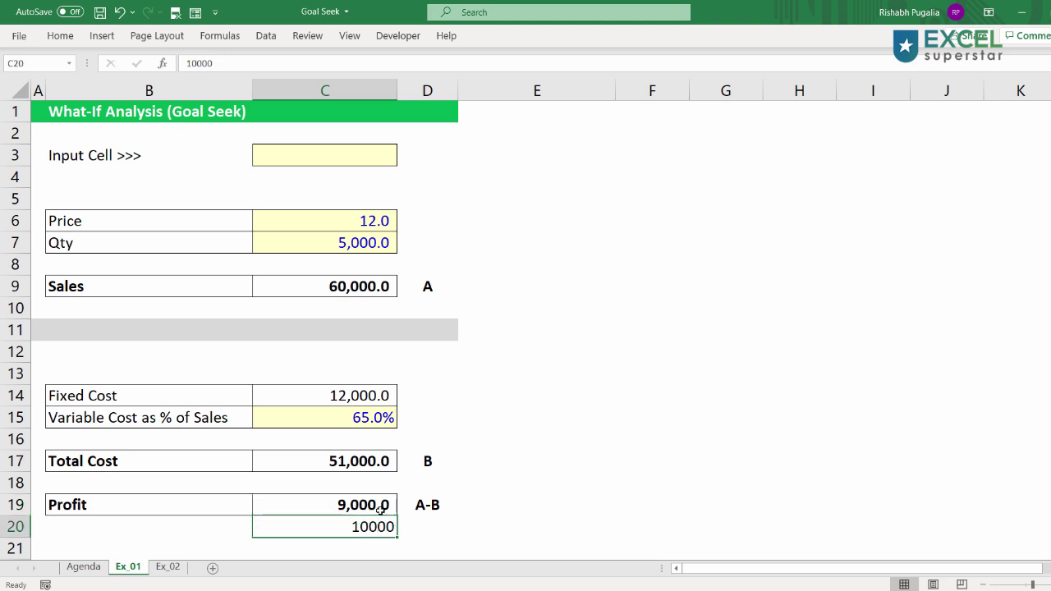
pyautogui.click(382, 220)
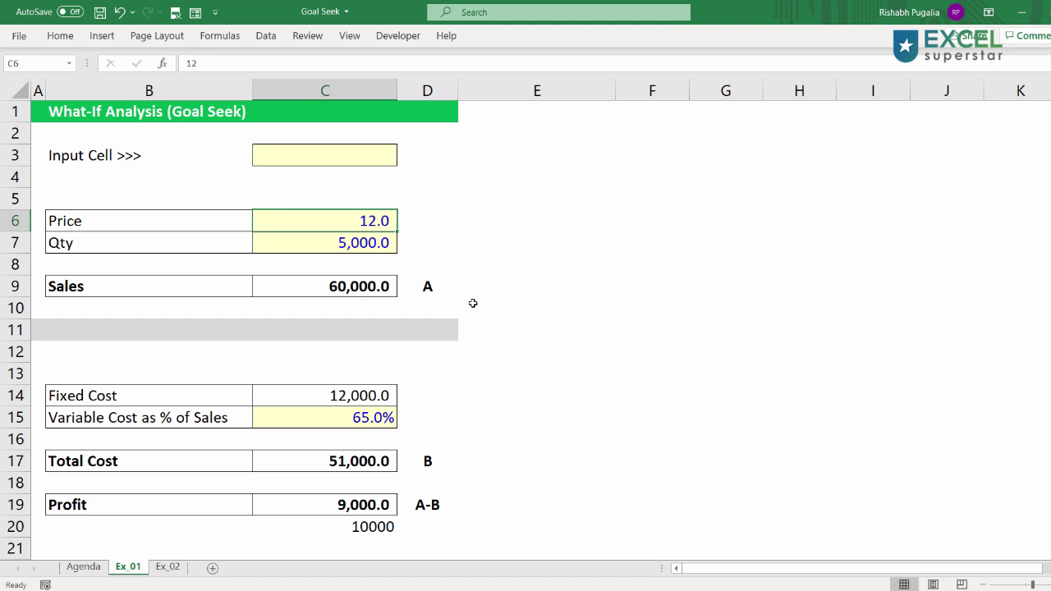
pyautogui.click(362, 525)
pyautogui.press('Delete')
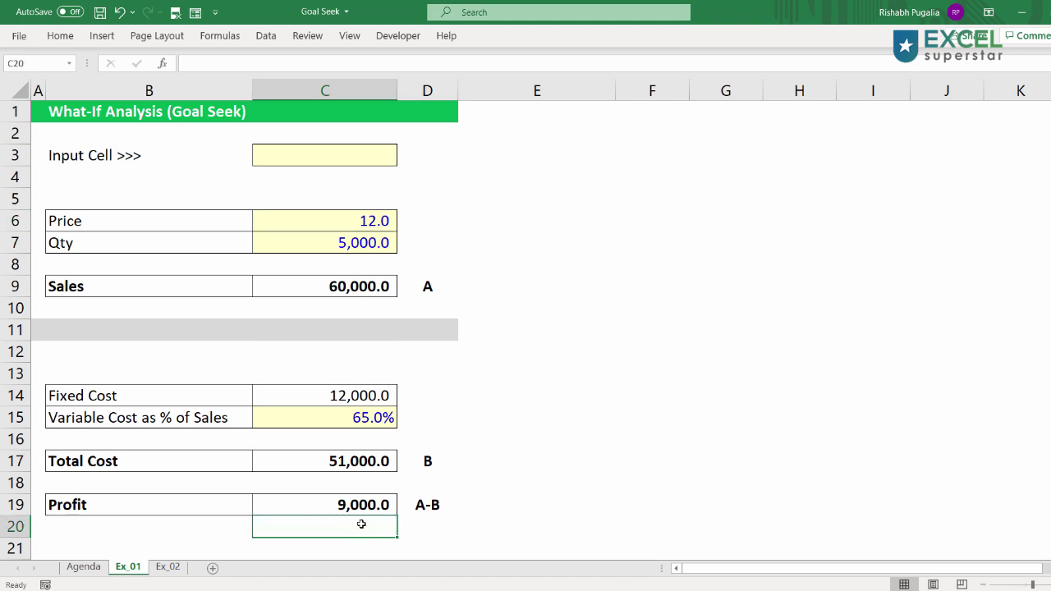
pyautogui.click(312, 216)
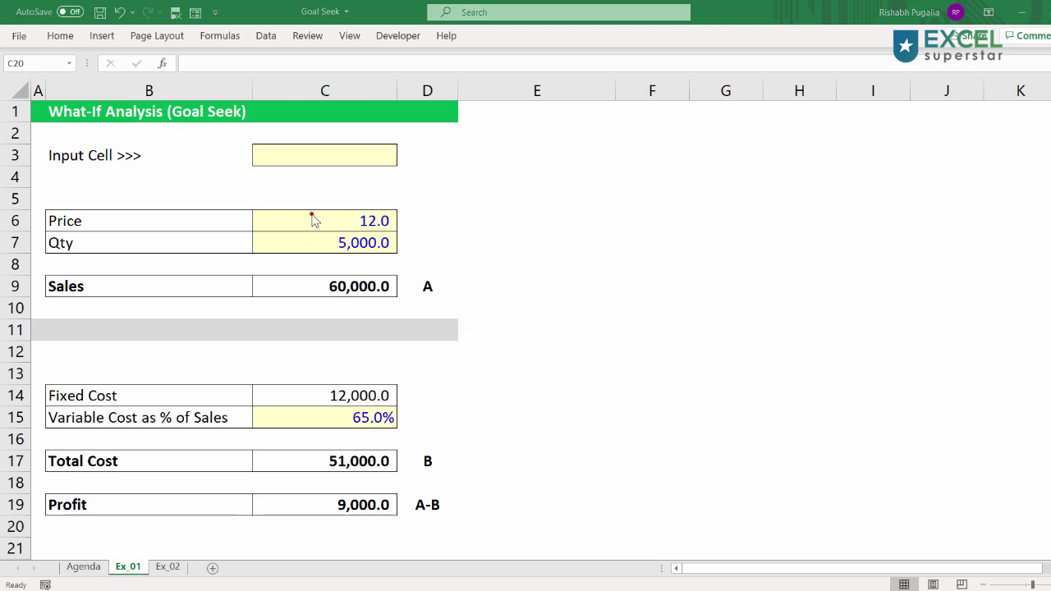
pyautogui.moveTo(312, 216); pyautogui.dragTo(315, 509)
pyautogui.click(303, 284)
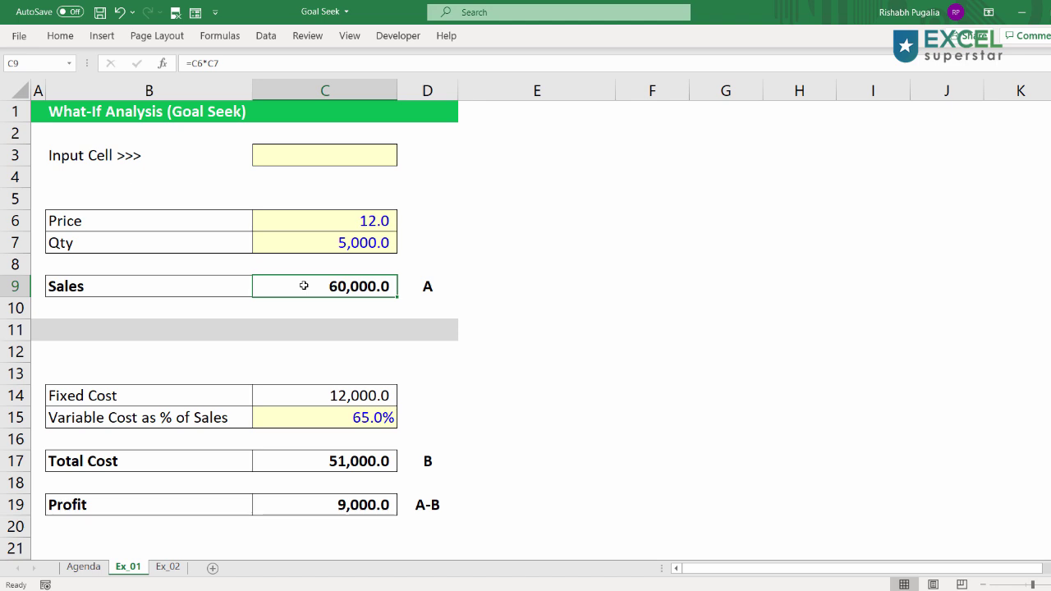
pyautogui.click(360, 507)
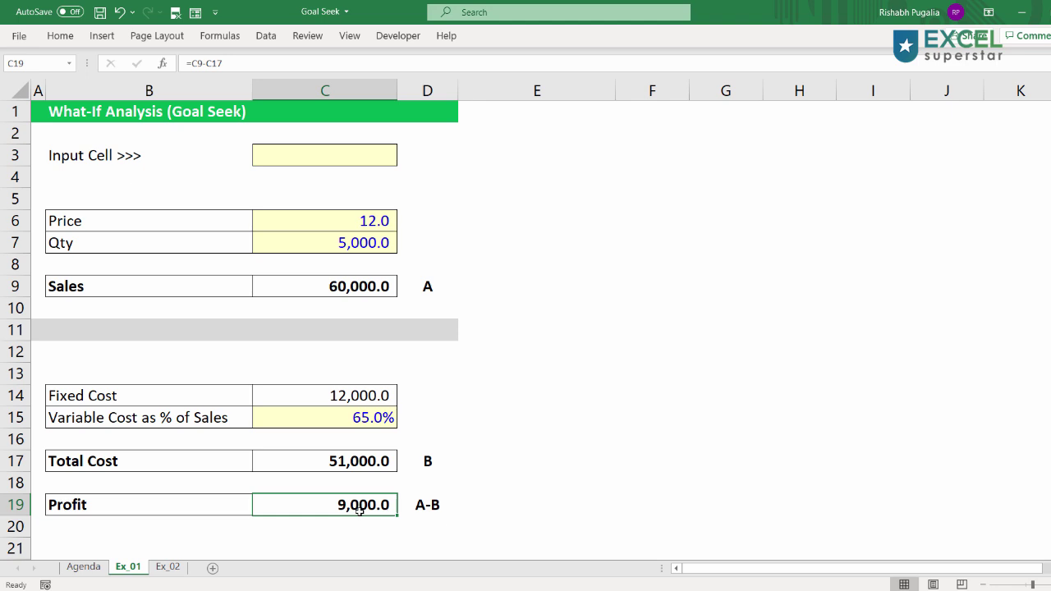
# - Launch Goal Seek from What-If Analysis, clear the prefilled C19 and move the dialog clear of the model
pyautogui.click(266, 35)
pyautogui.click(809, 90)
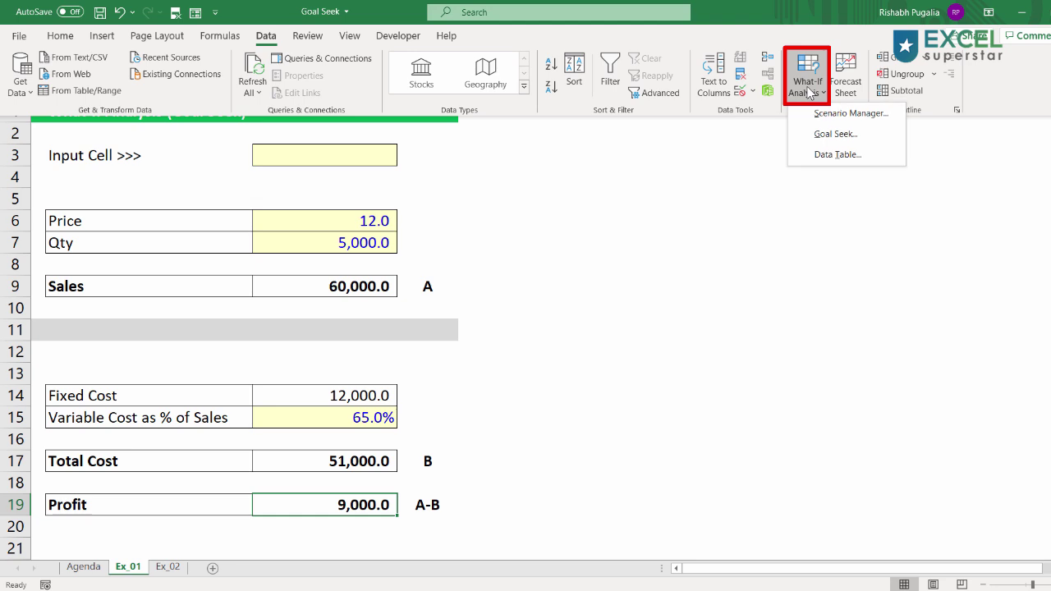
pyautogui.click(819, 135)
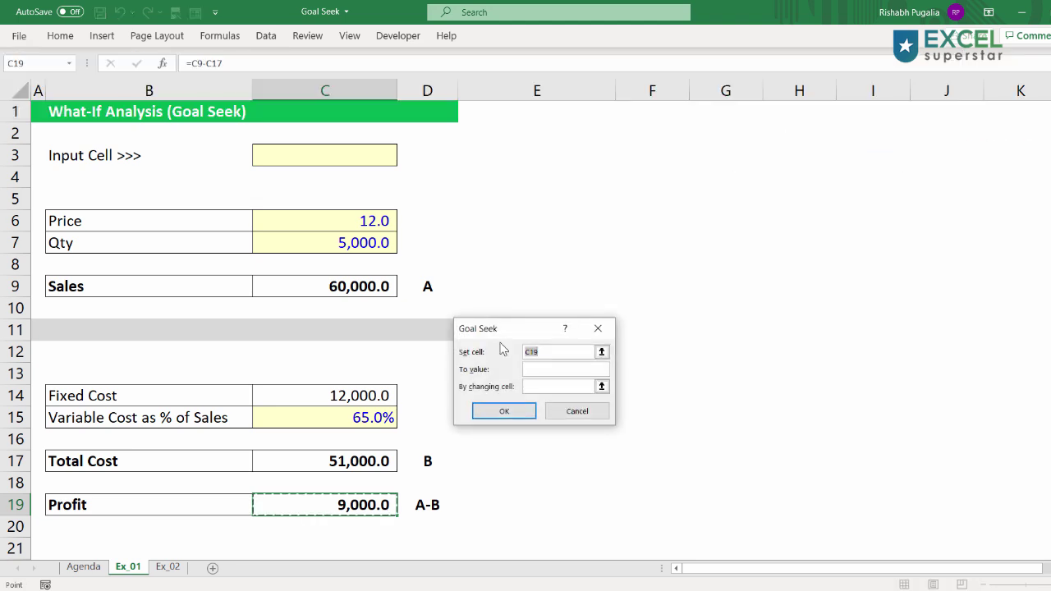
pyautogui.press('Delete')
pyautogui.moveTo(502, 338); pyautogui.dragTo(508, 192)
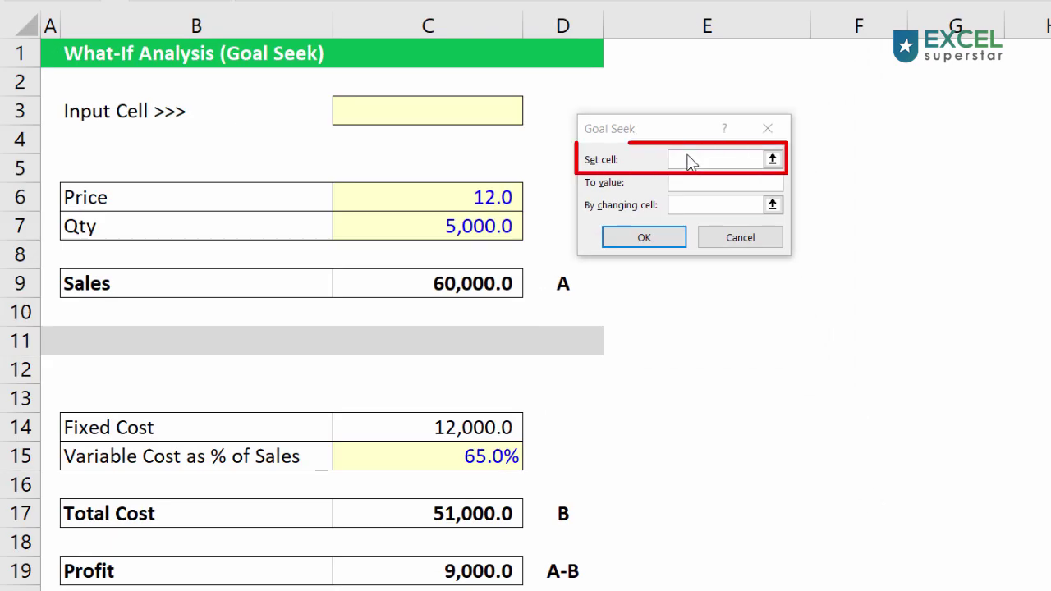
# - Goal Seek Profit C19 to 10000 by changing Price C6, raising Price to 12.6
pyautogui.click(687, 155)
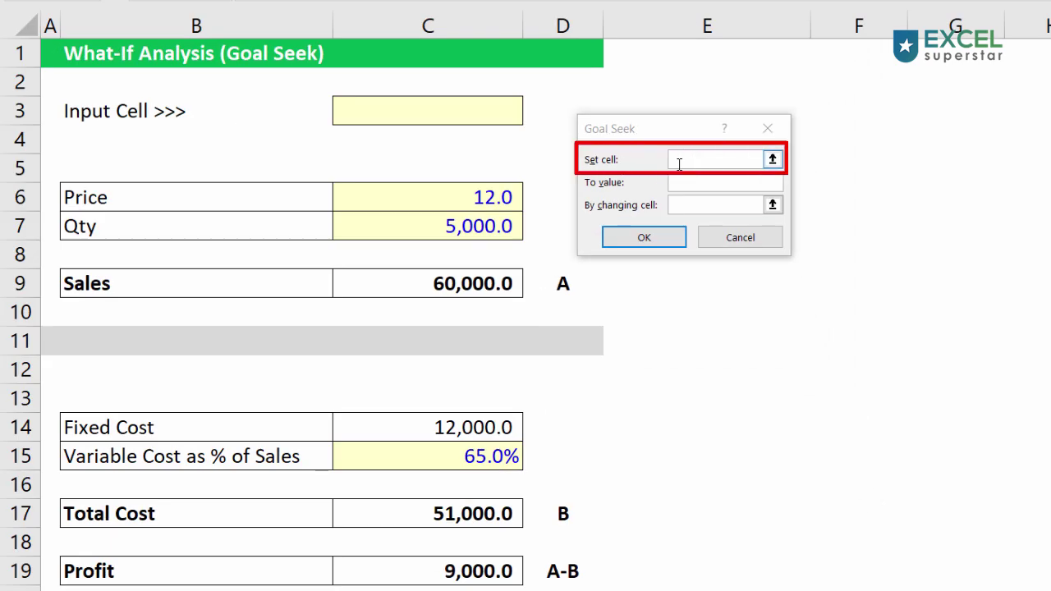
pyautogui.click(678, 160)
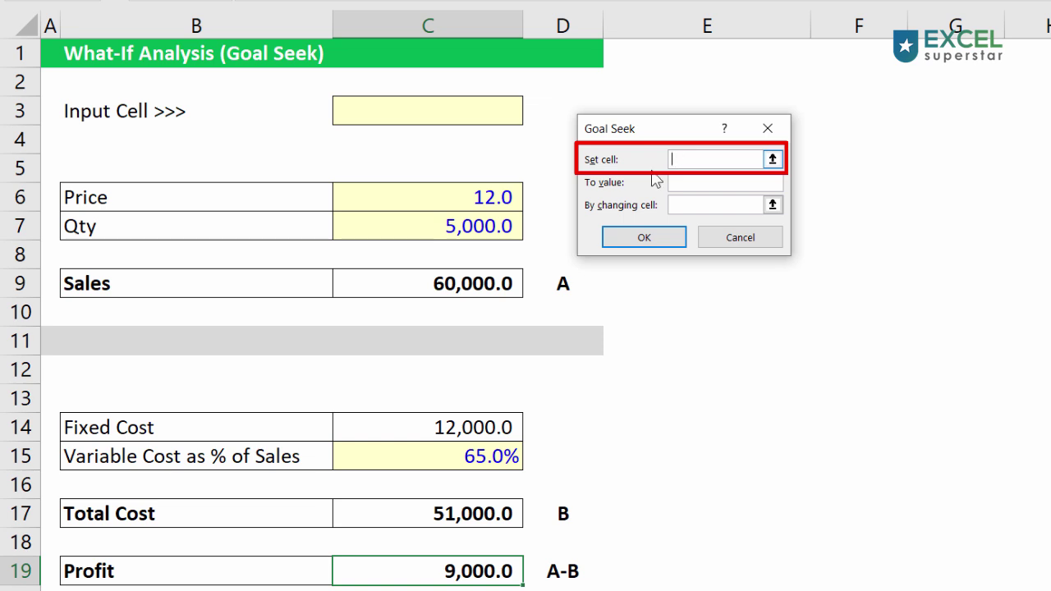
pyautogui.click(454, 572)
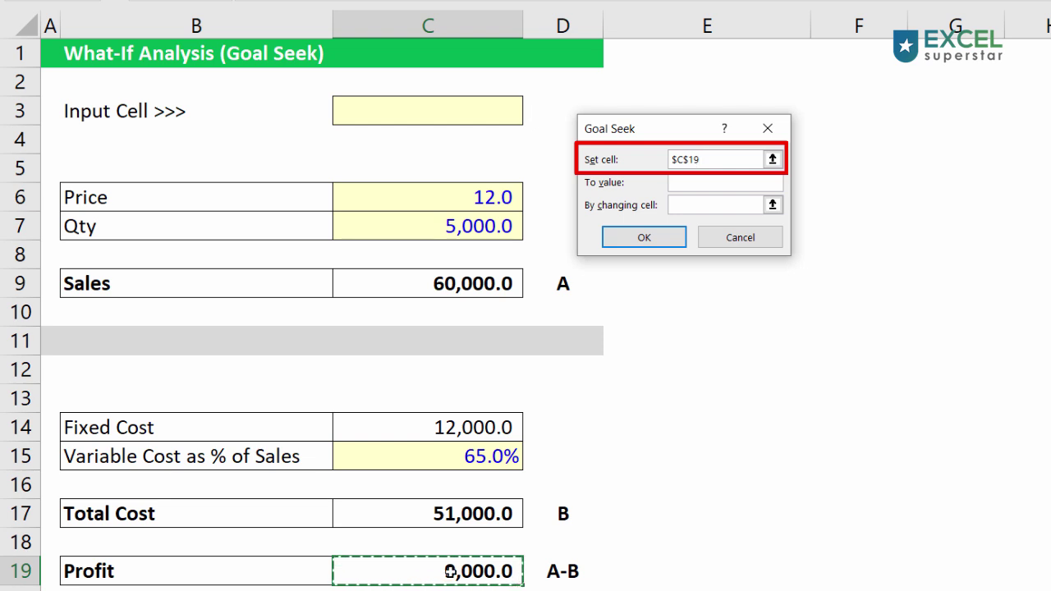
pyautogui.click(721, 184)
pyautogui.write('10000')
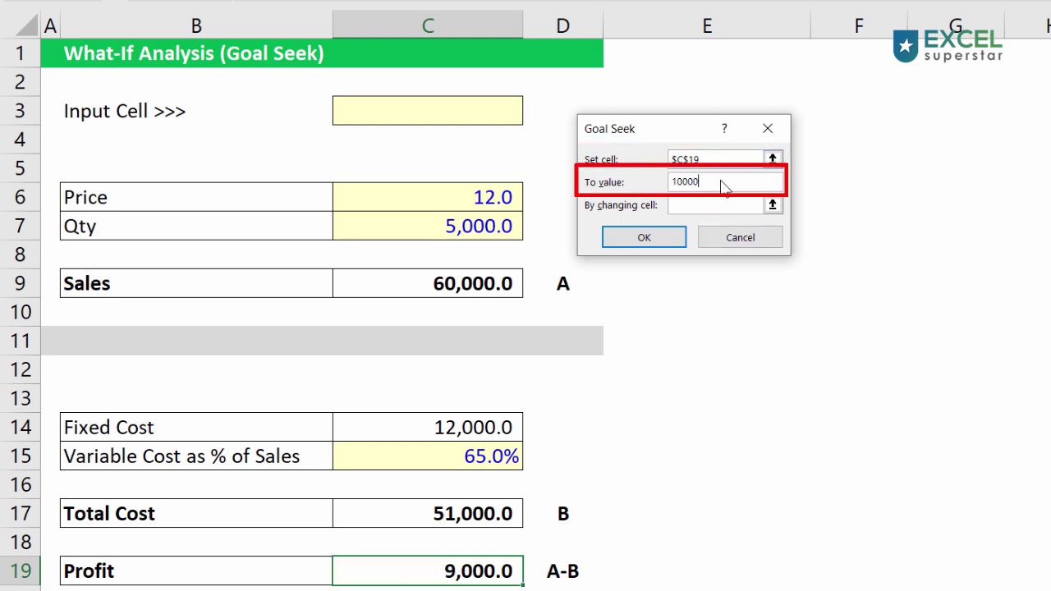
pyautogui.click(678, 206)
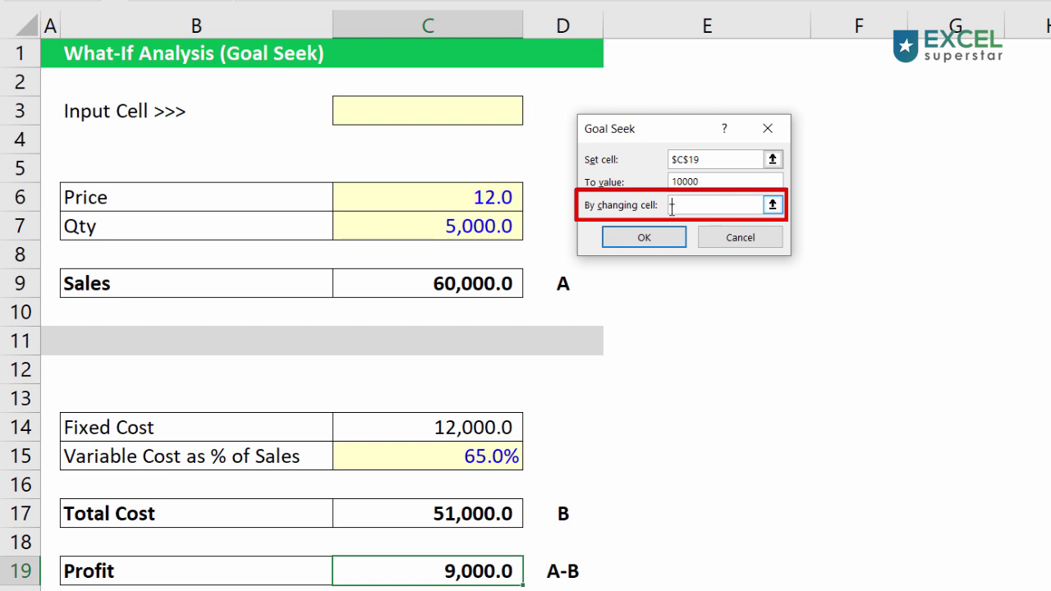
pyautogui.click(444, 203)
pyautogui.click(446, 224)
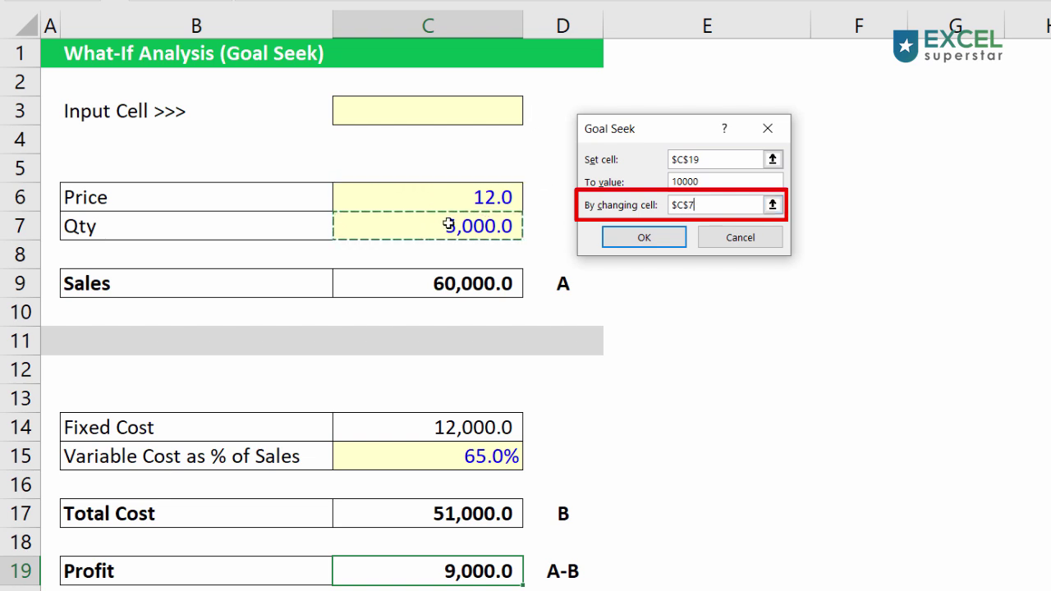
pyautogui.click(462, 193)
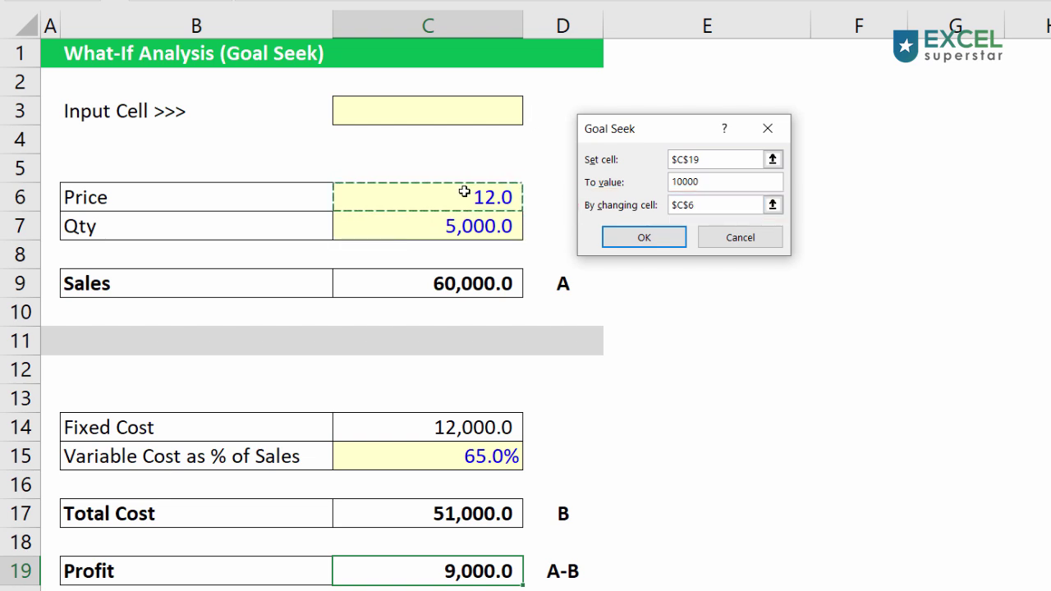
pyautogui.click(710, 160)
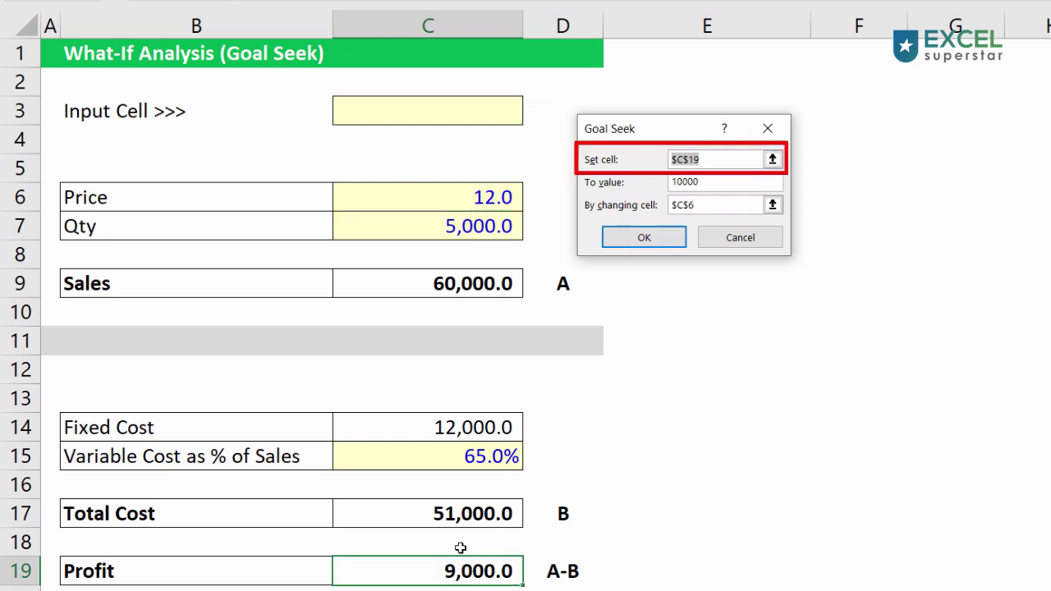
pyautogui.press('Tab')
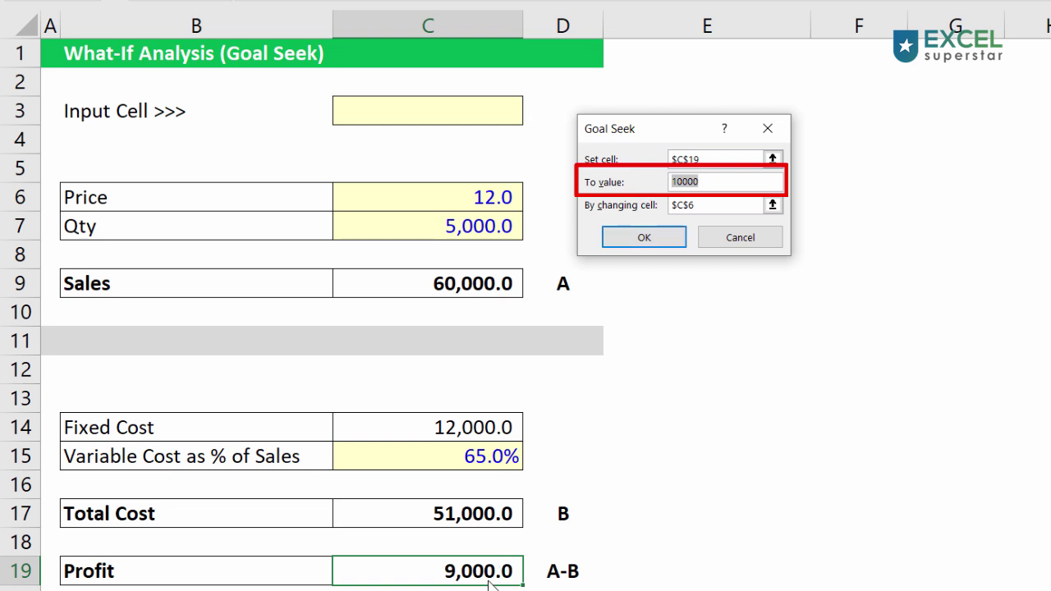
pyautogui.press('Tab')
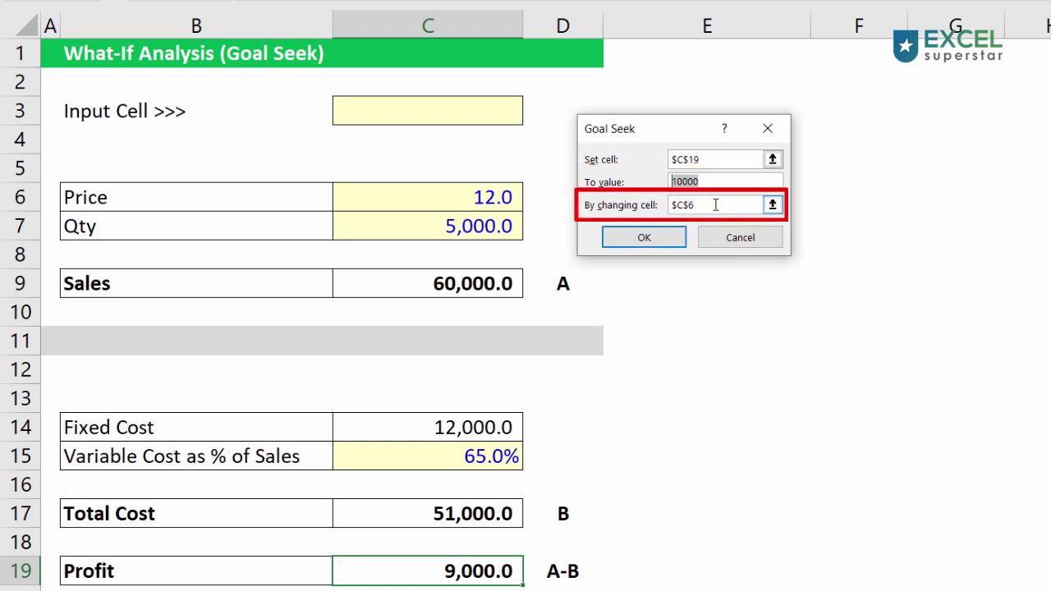
pyautogui.click(630, 241)
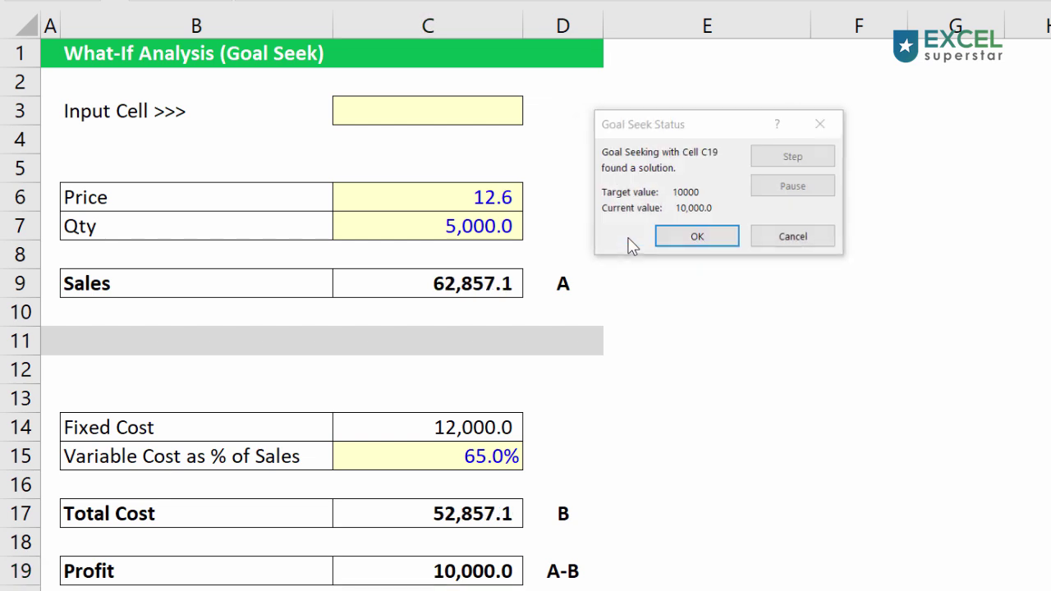
# - Accept the solution and review Price 12.6, Sales 62,857.1, Total Cost 52,857.1 and Profit 10,000.0
pyautogui.click(680, 239)
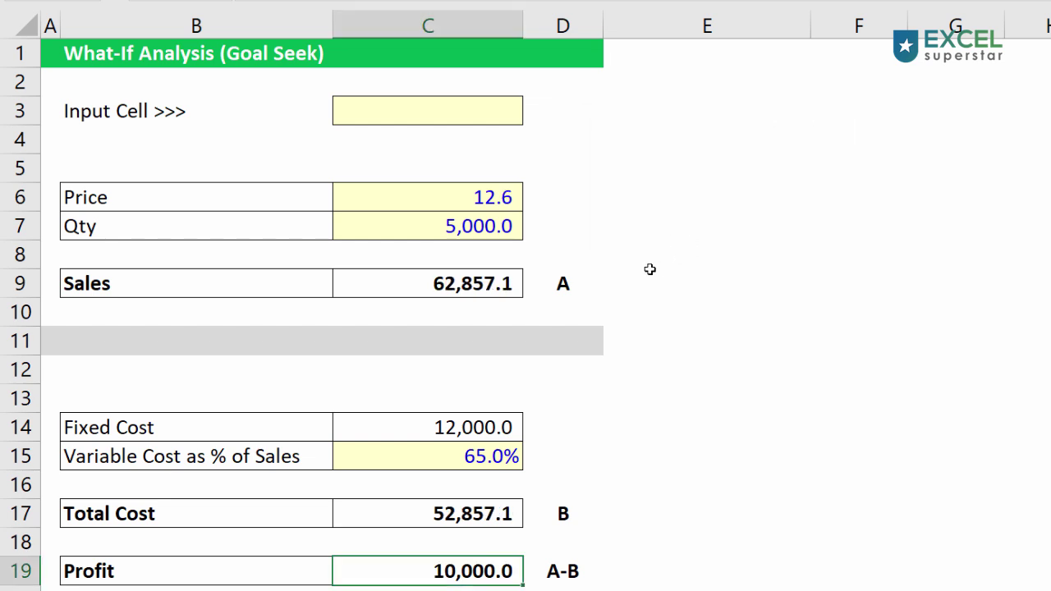
pyautogui.click(475, 199)
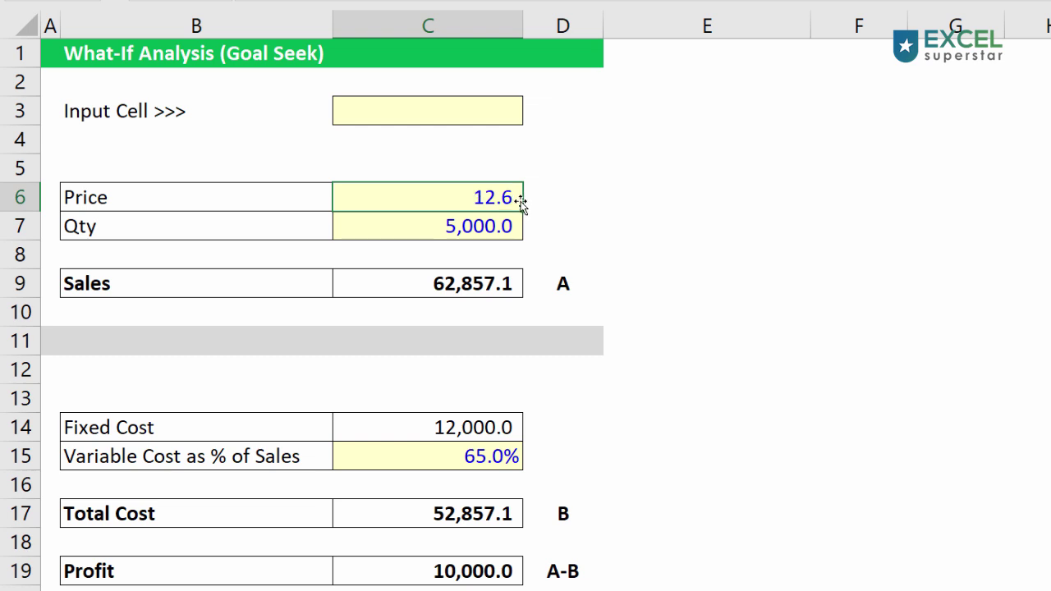
pyautogui.click(495, 284)
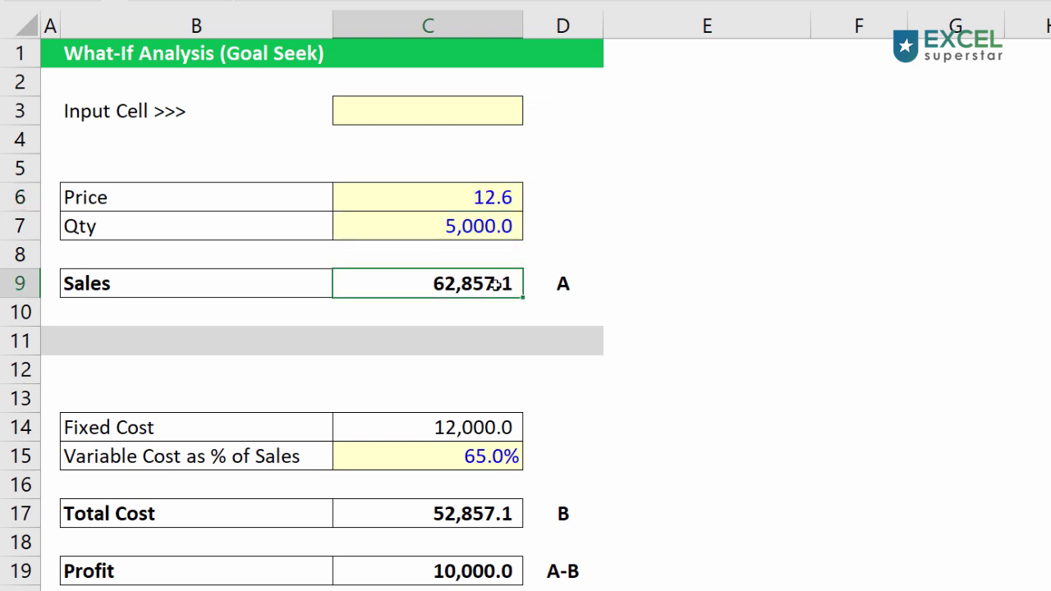
pyautogui.click(476, 518)
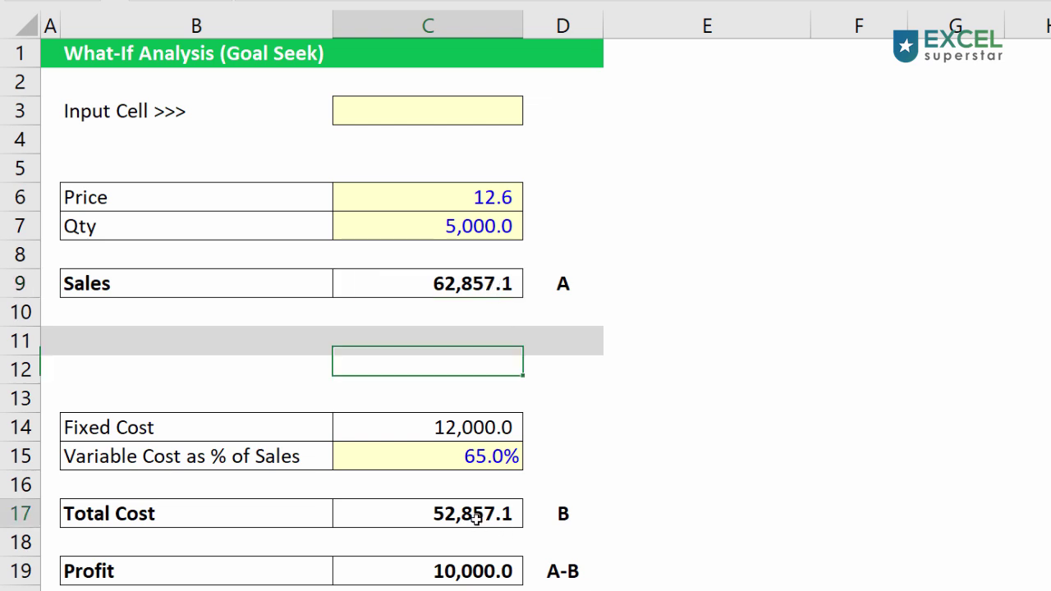
pyautogui.click(476, 571)
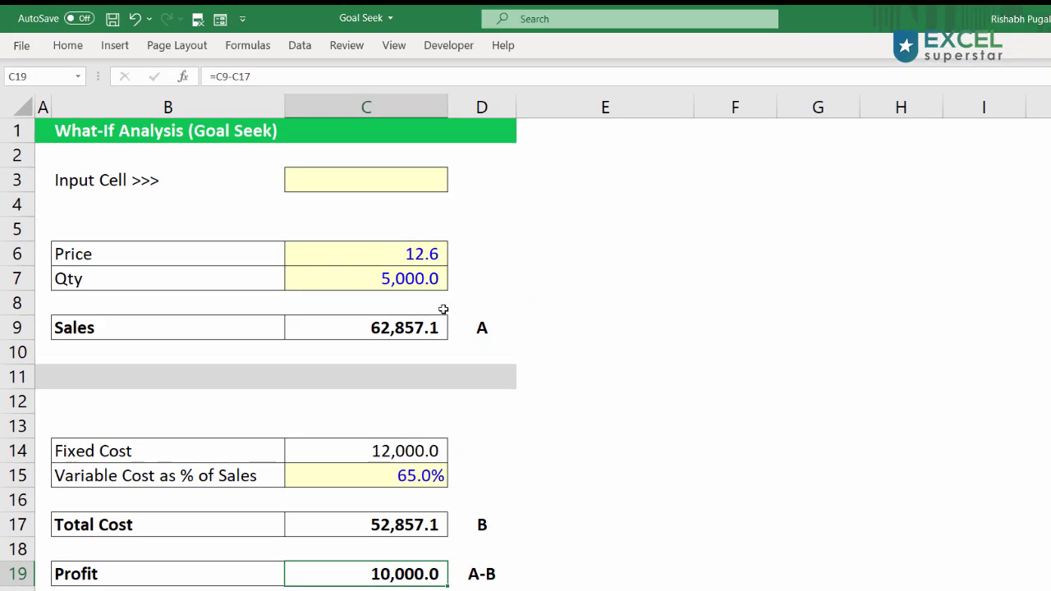
# - Set up Goal Seek again: Set cell C19, To value 12000, By changing Price C6
pyautogui.click(309, 51)
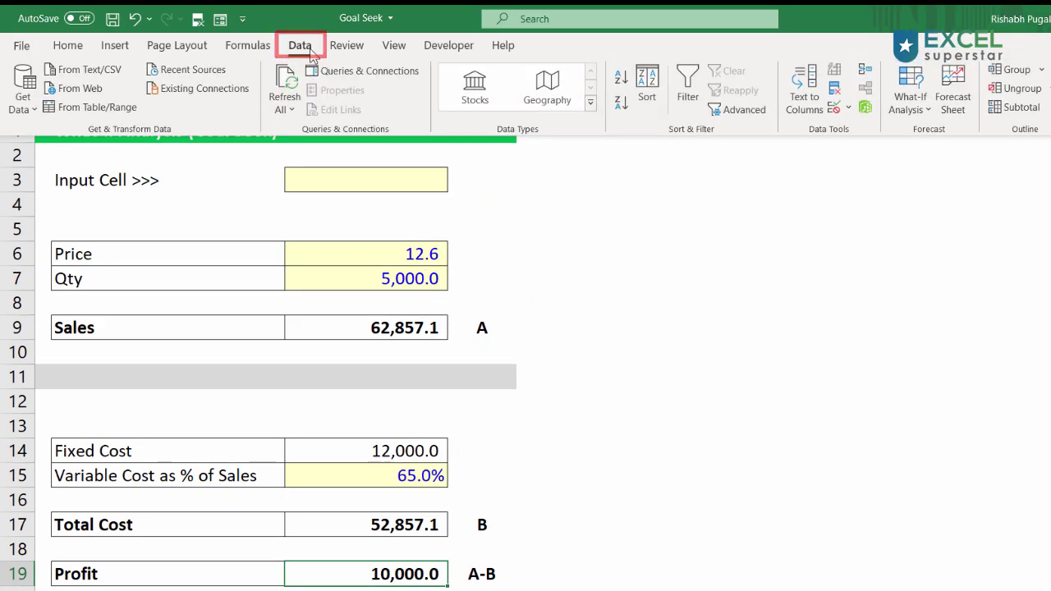
pyautogui.click(910, 88)
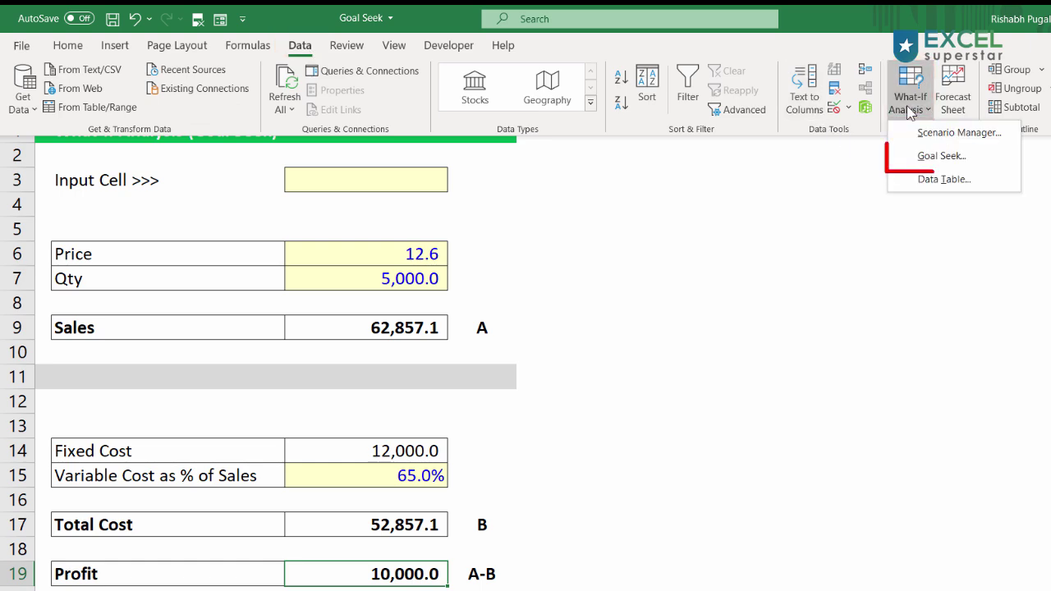
pyautogui.click(921, 153)
pyautogui.press('Delete')
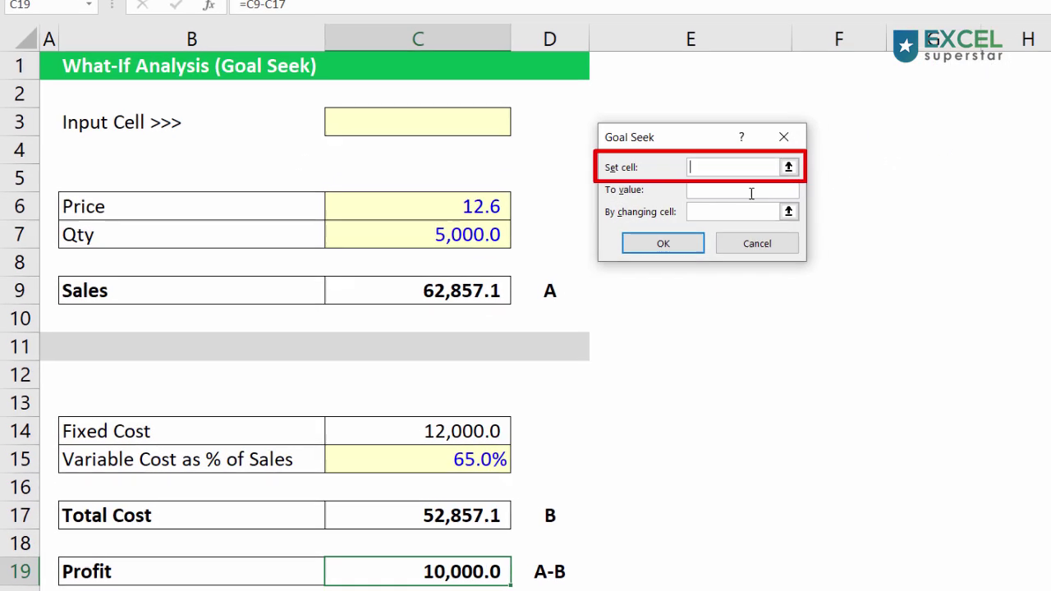
pyautogui.click(440, 572)
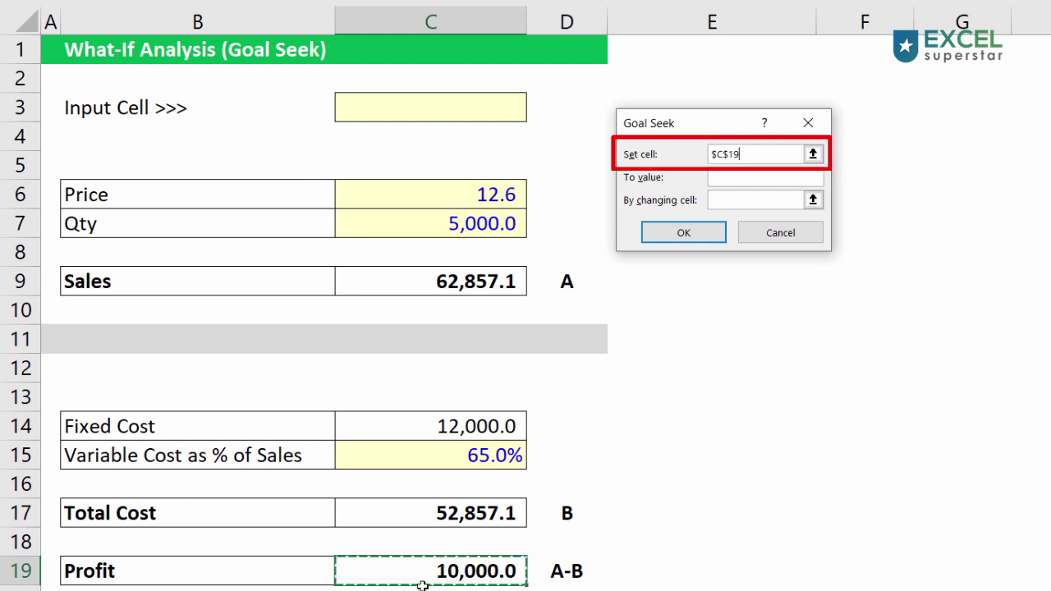
pyautogui.click(745, 178)
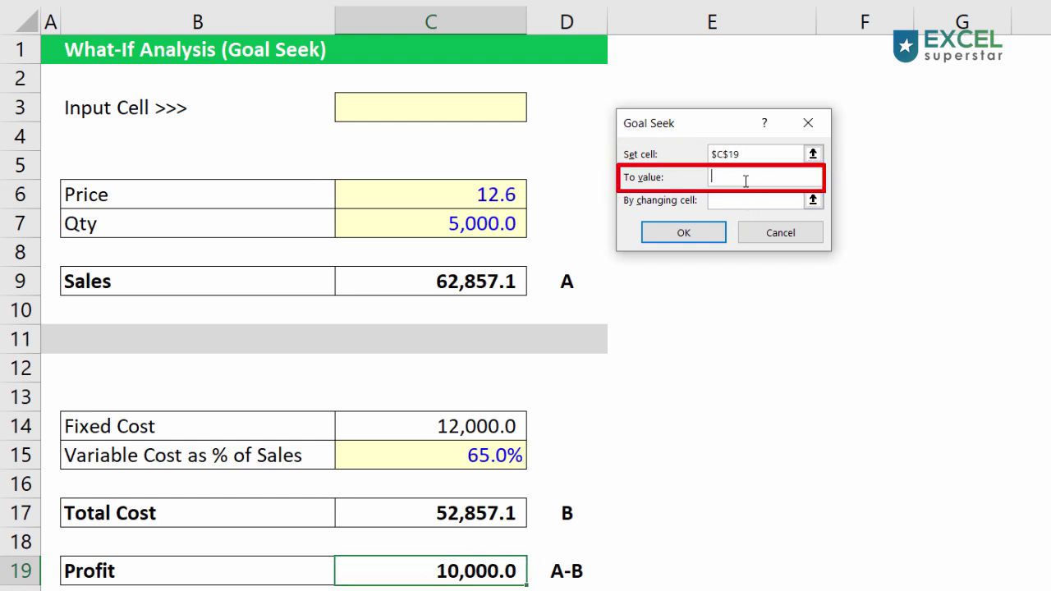
pyautogui.write('12000')
pyautogui.click(734, 197)
pyautogui.click(495, 194)
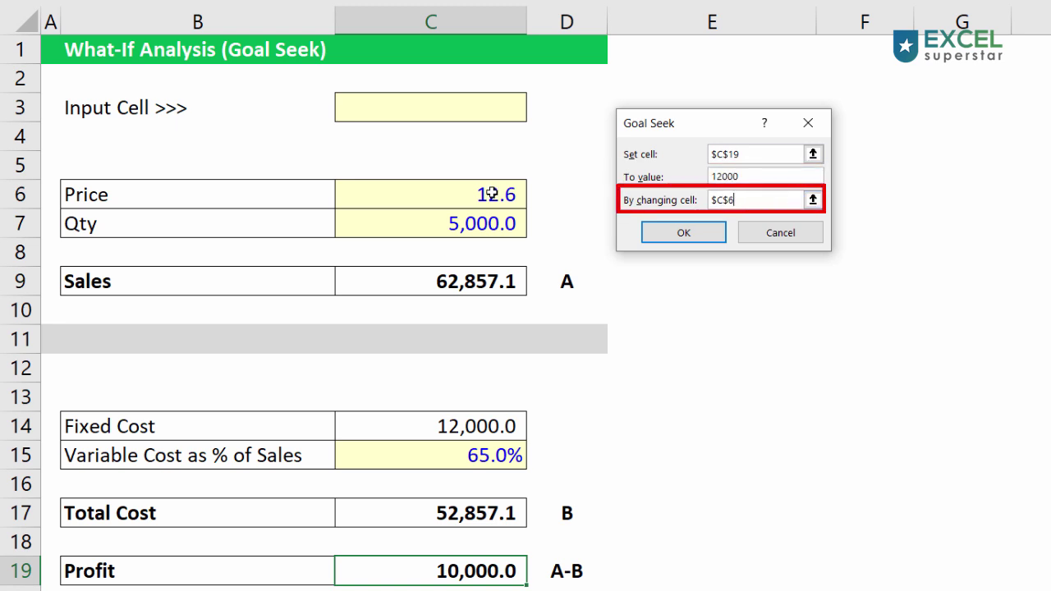
# - Run and accept the solve, checking Price 13.7 and Profit 12,000
pyautogui.click(659, 234)
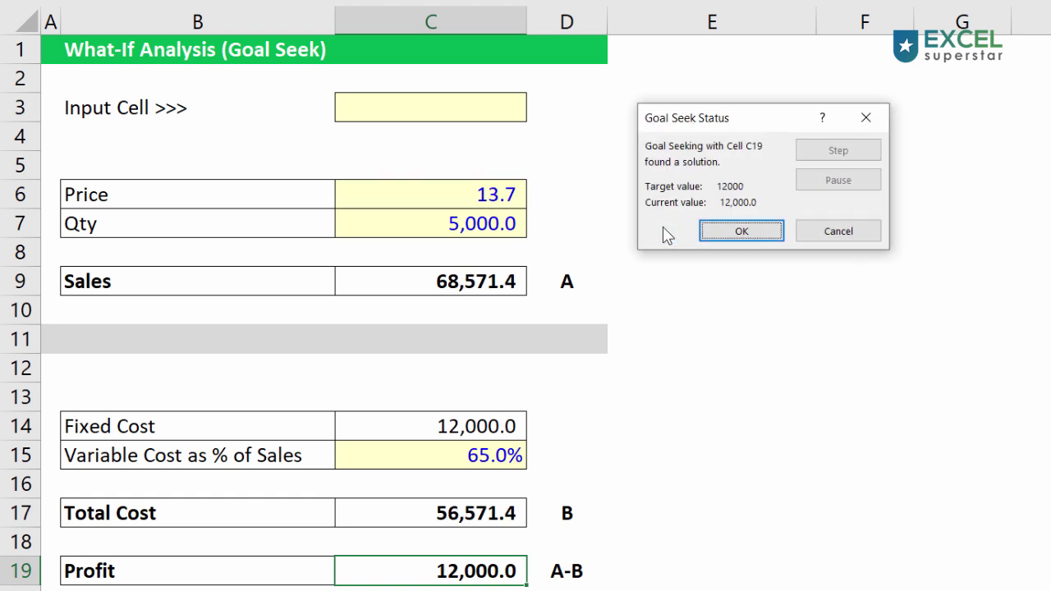
pyautogui.click(715, 232)
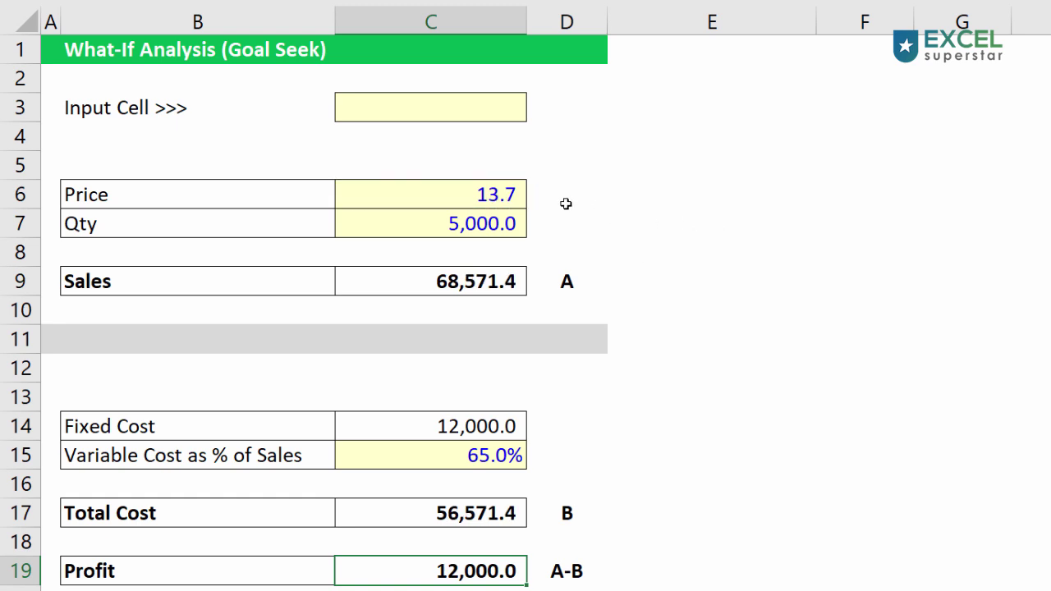
pyautogui.click(493, 194)
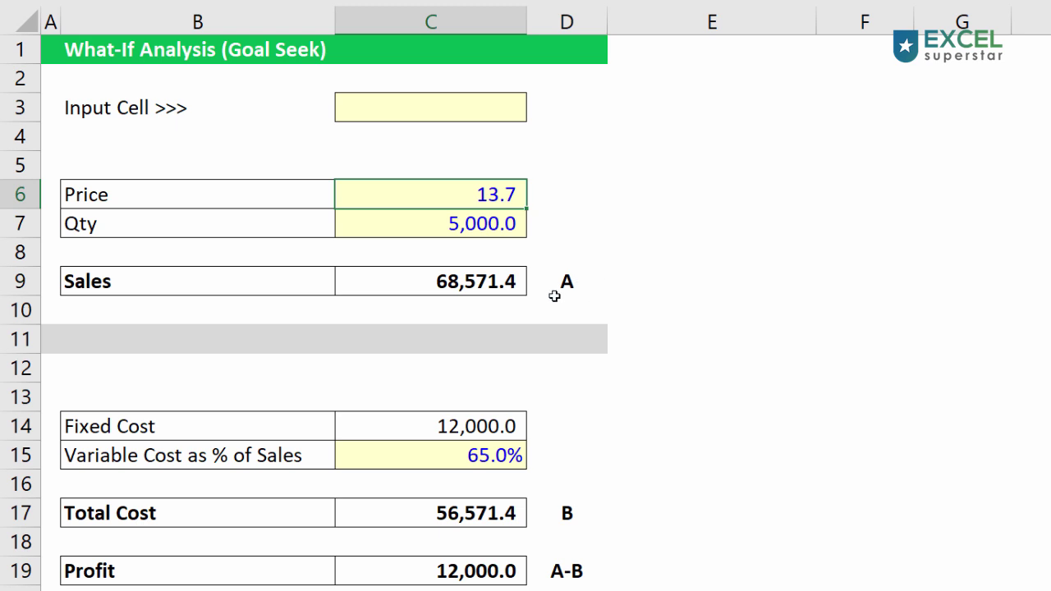
pyautogui.click(459, 569)
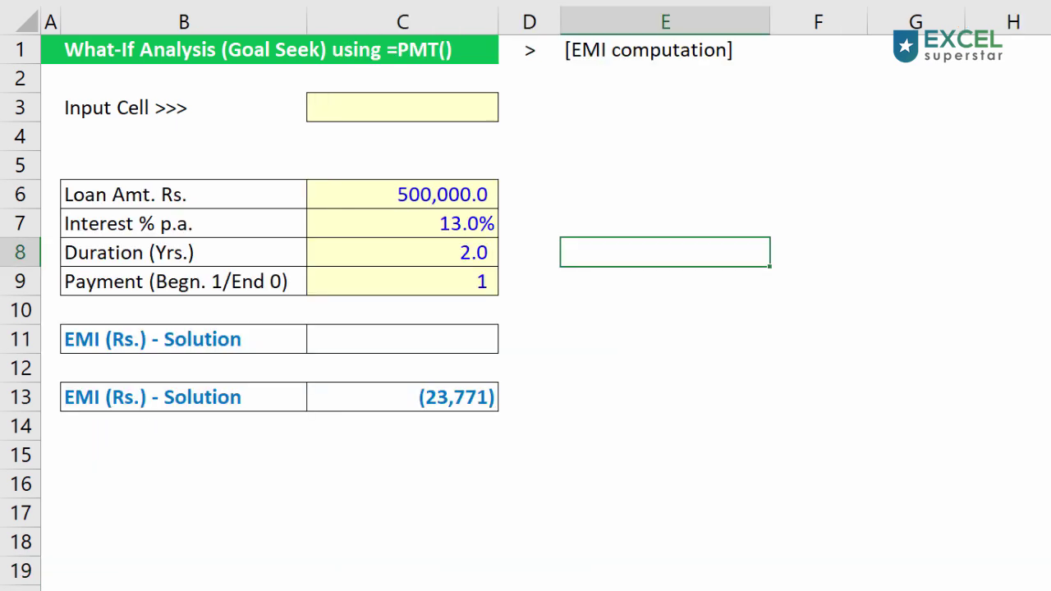
# - Label cell C15 'PMT = EMI'
pyautogui.click(324, 456)
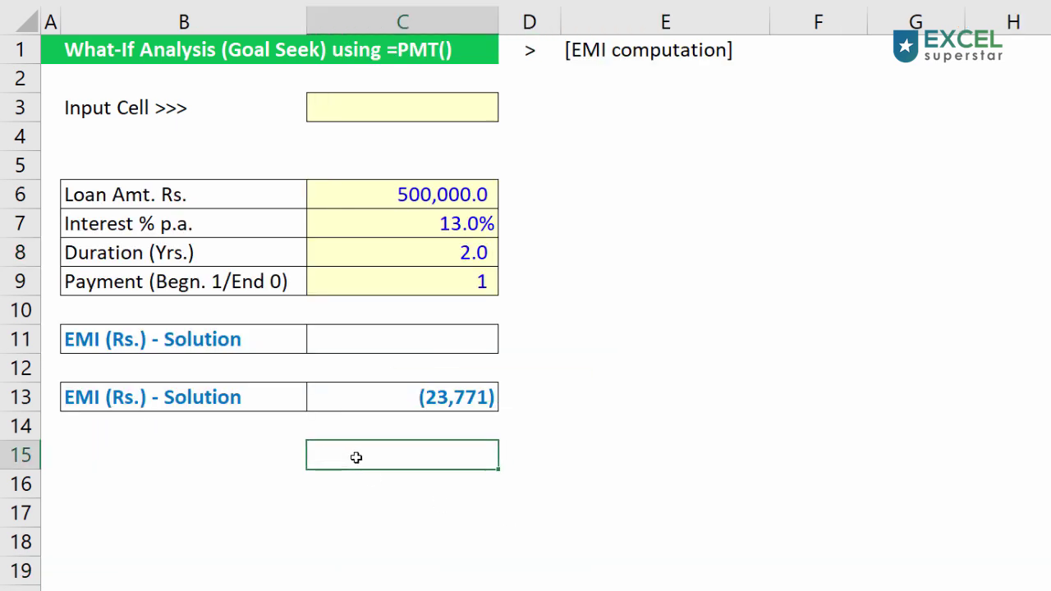
pyautogui.write('PMT')
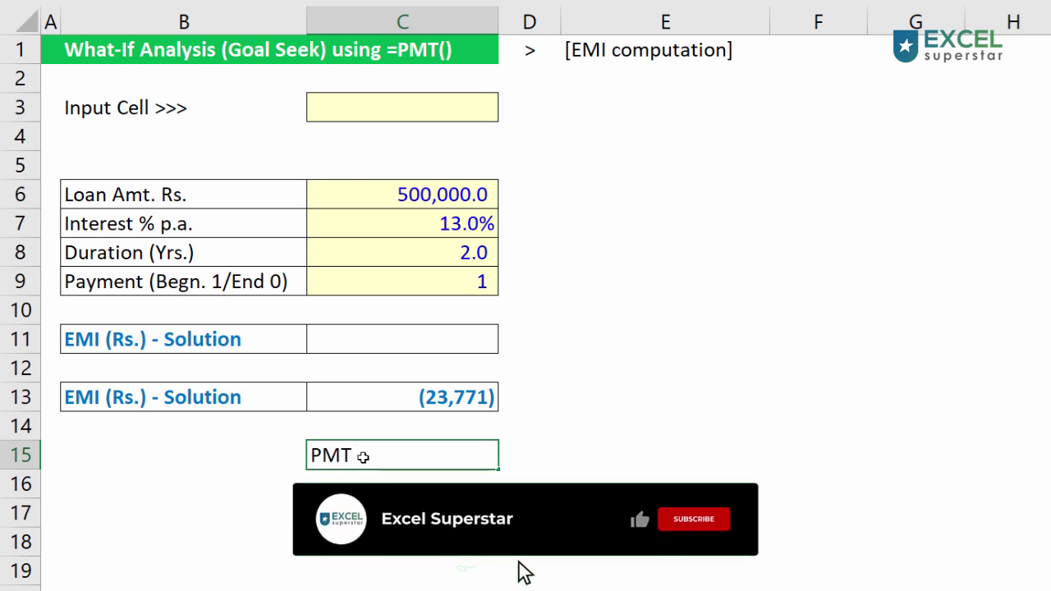
pyautogui.press('Tab')
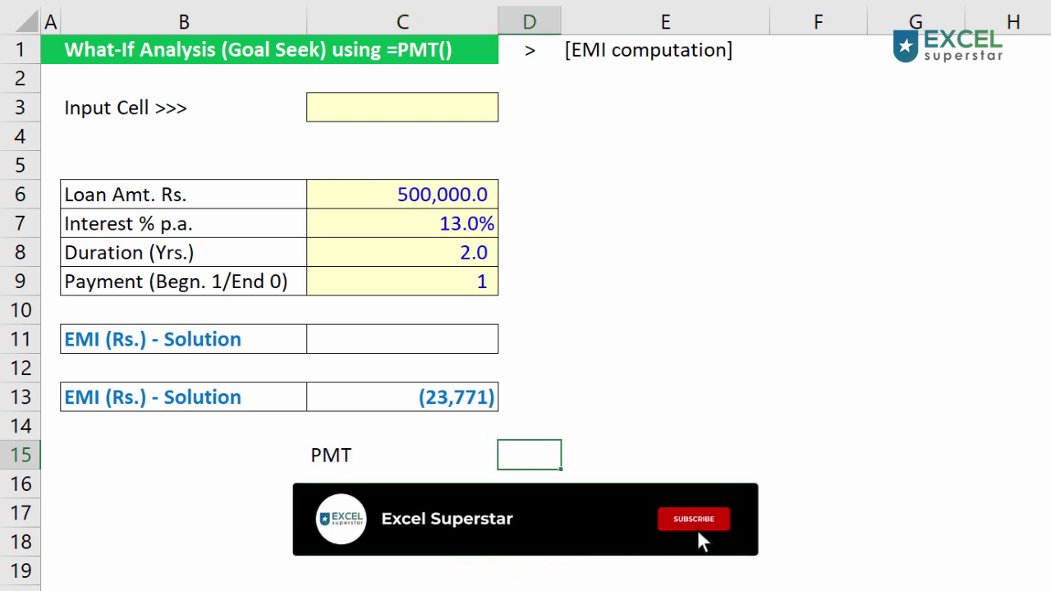
pyautogui.doubleClick(385, 457)
pyautogui.write('= ')
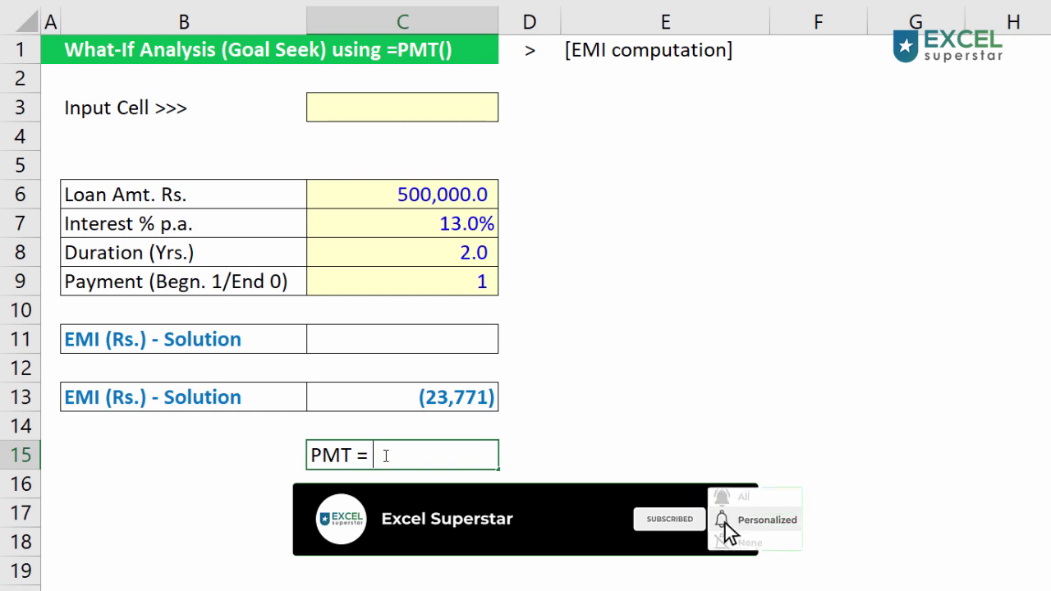
pyautogui.write('EMI')
pyautogui.press('Tab')
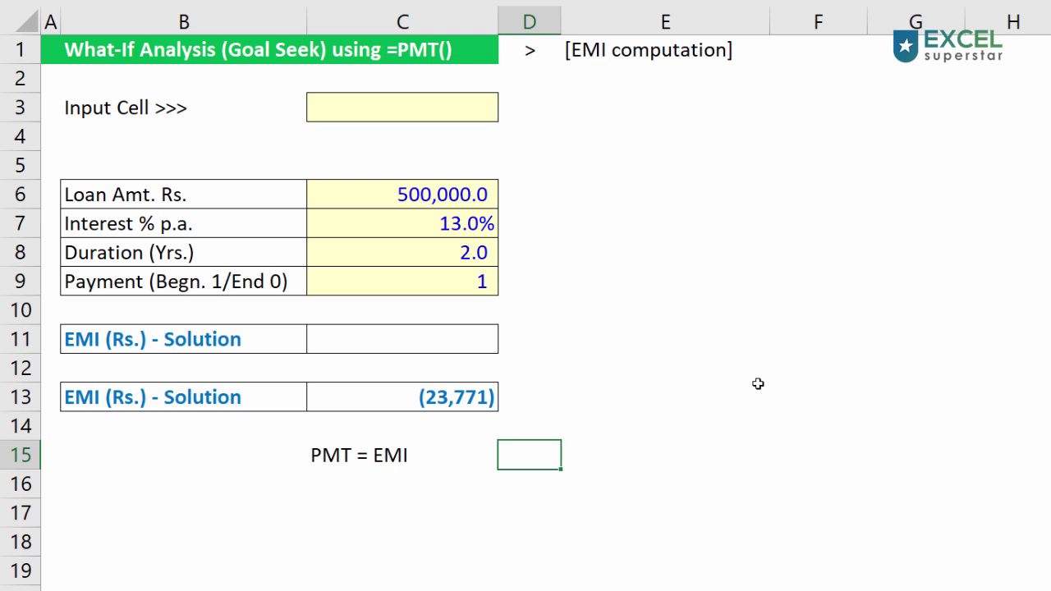
# - Check the loan inputs: 500,000 loan, 13% interest, duration 2.0, then select payment cell C9
pyautogui.doubleClick(420, 195)
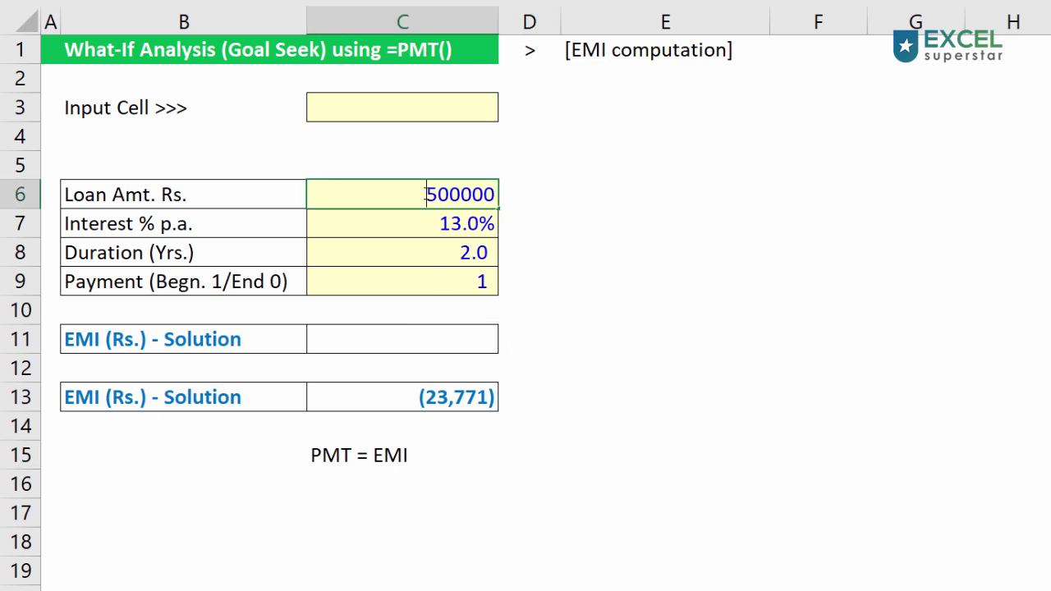
pyautogui.moveTo(400, 194); pyautogui.dragTo(571, 192)
pyautogui.doubleClick(471, 223)
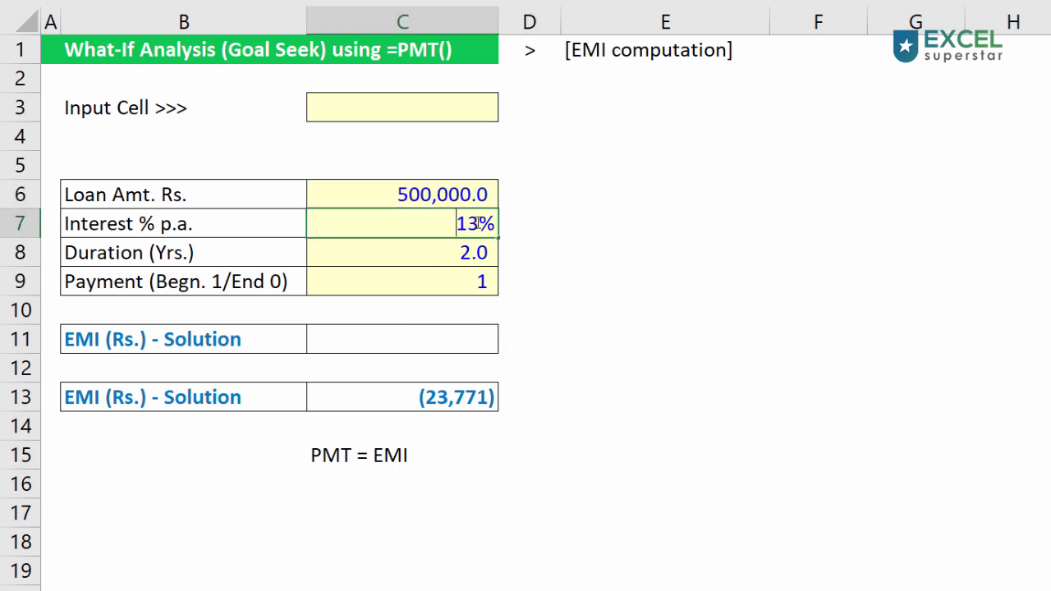
pyautogui.moveTo(454, 223); pyautogui.dragTo(593, 222)
pyautogui.doubleClick(436, 246)
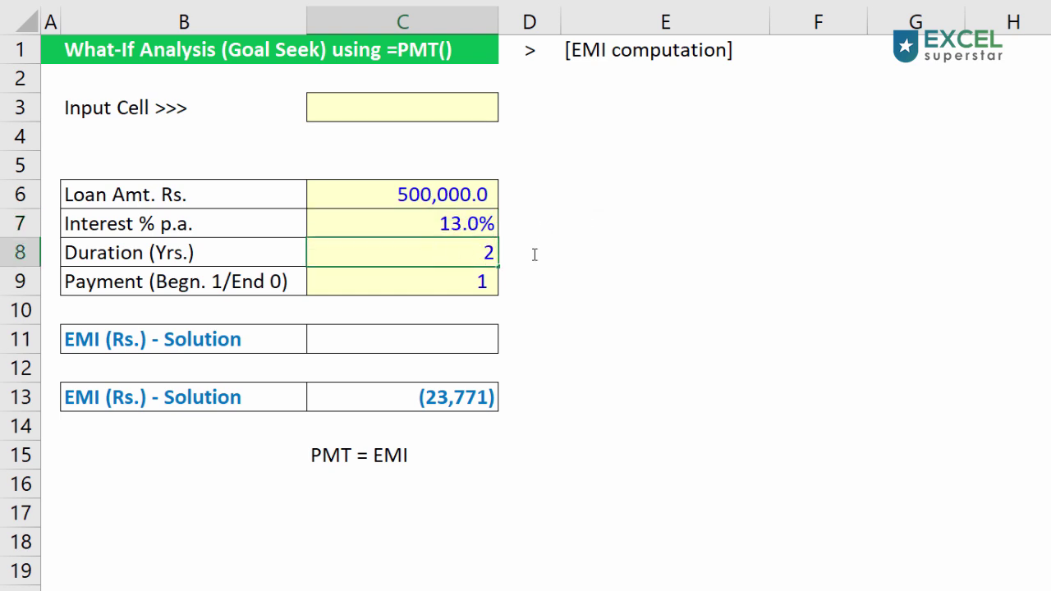
pyautogui.moveTo(436, 250); pyautogui.dragTo(618, 255)
pyautogui.press('Escape')
pyautogui.click(464, 281)
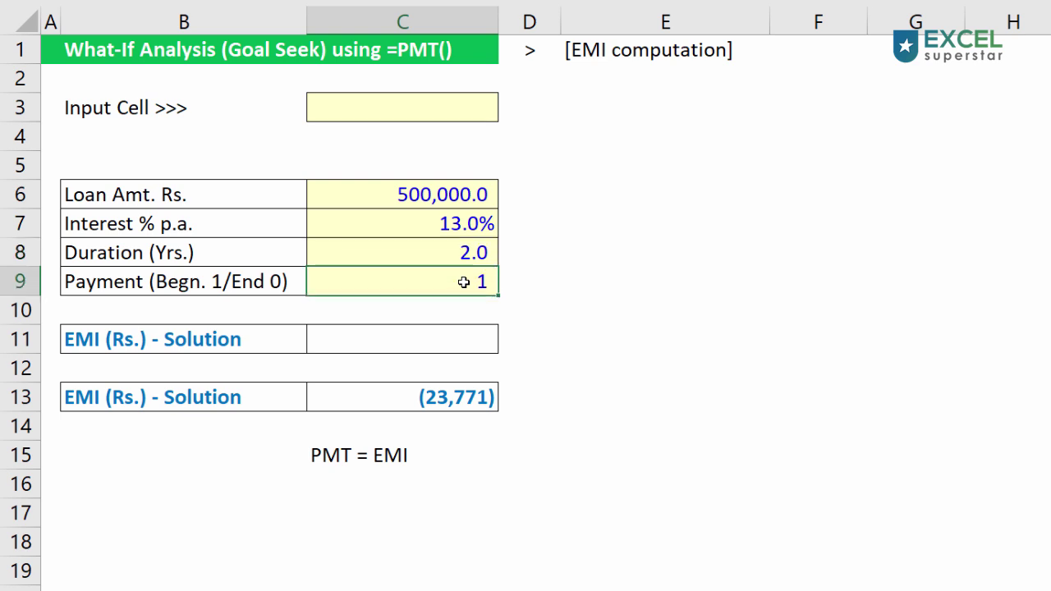
# - Replace the old EMI formula in C13 with PMT, using C7/12 as the monthly rate
pyautogui.doubleClick(454, 397)
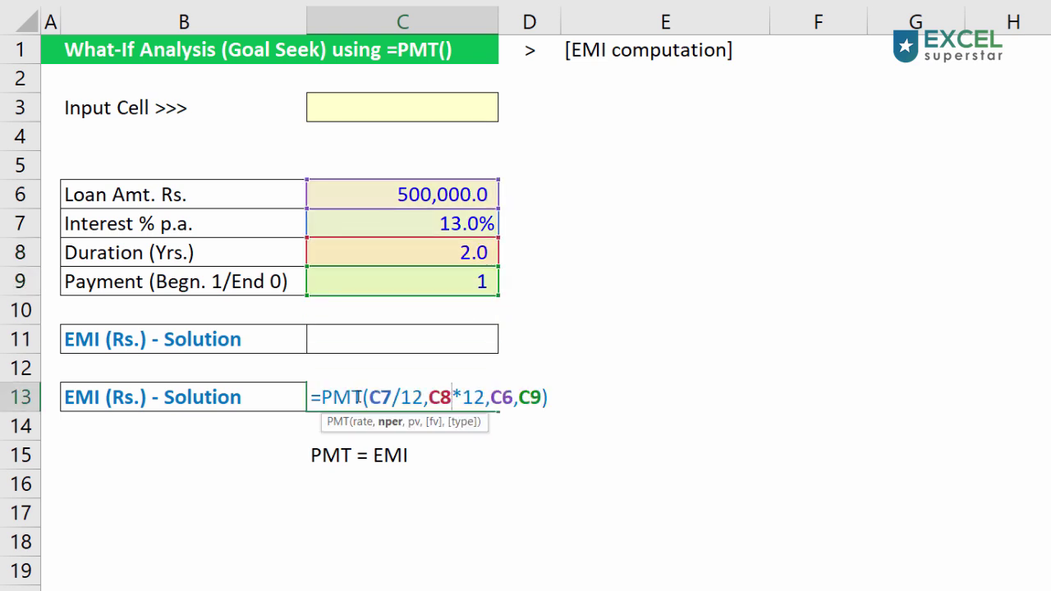
pyautogui.moveTo(321, 397); pyautogui.dragTo(751, 390)
pyautogui.press('BackSpace')
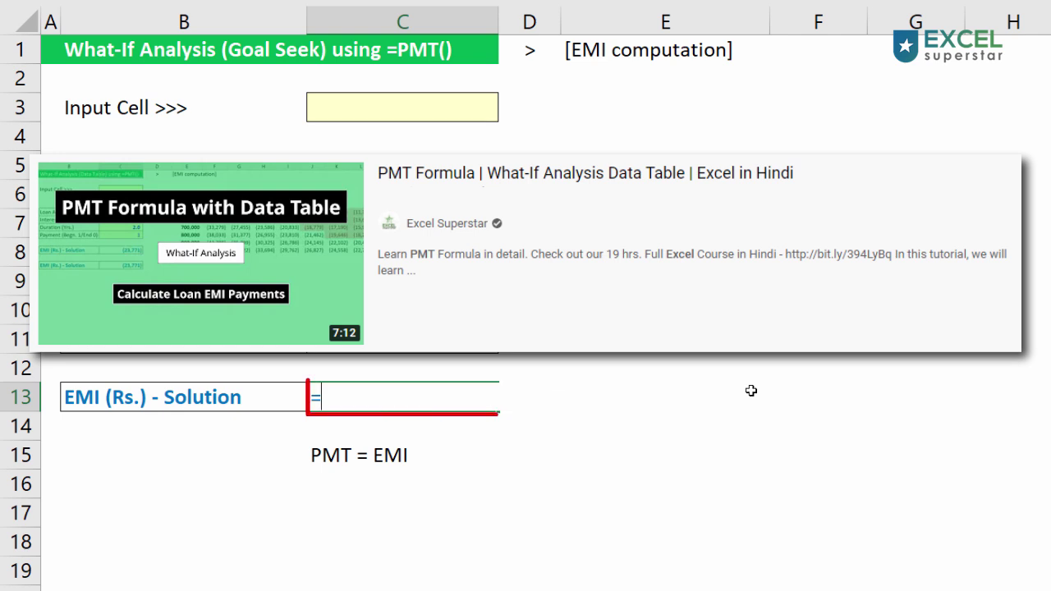
pyautogui.write('pmt')
pyautogui.press('Tab')
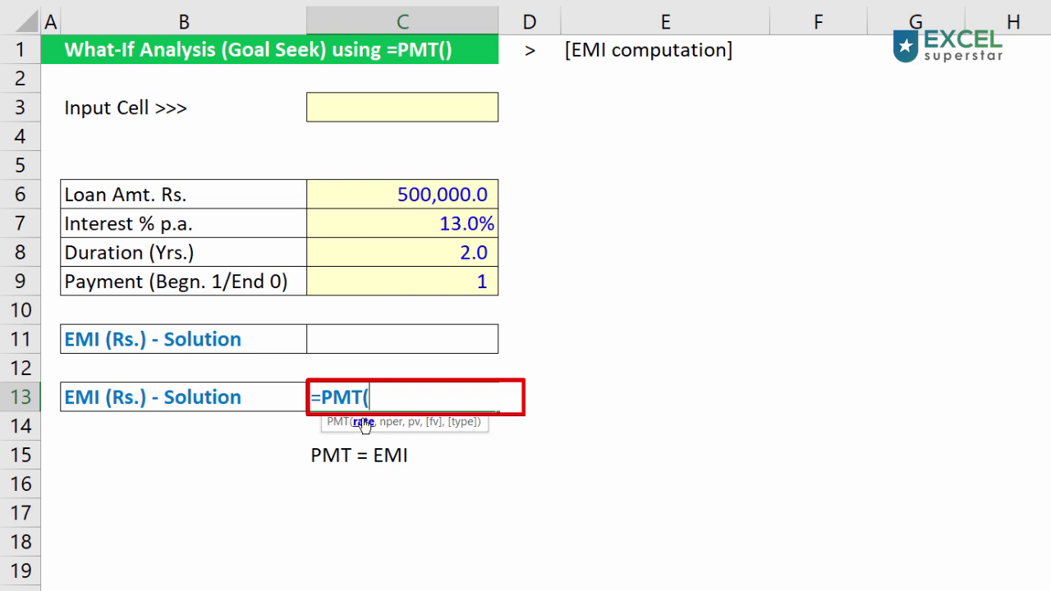
pyautogui.click(429, 216)
pyautogui.write('/12')
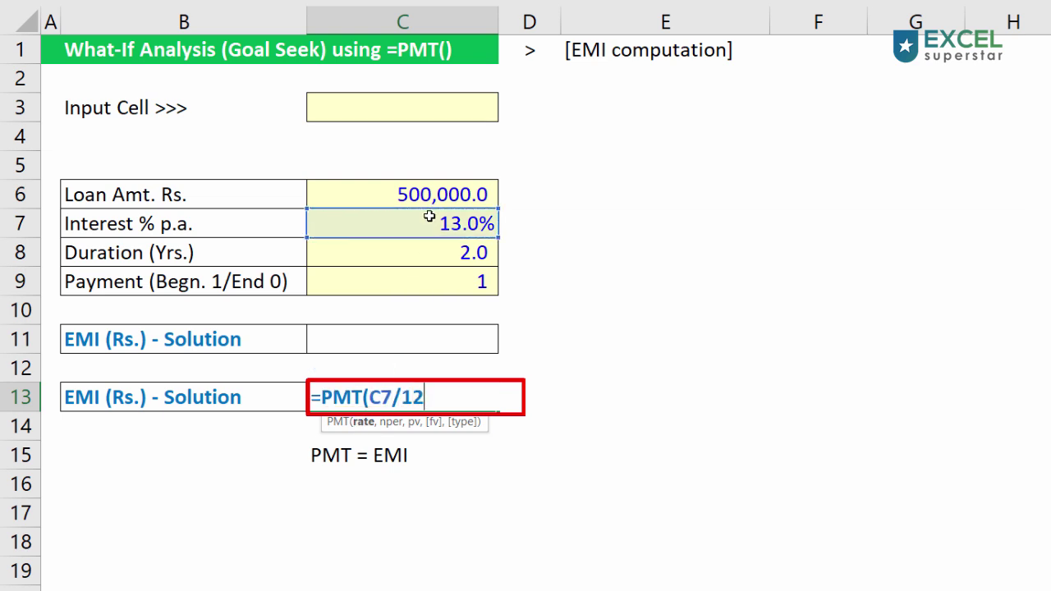
pyautogui.write(',')
# - Complete the formula as =PMT(C7/12,C8*12,C6), giving an EMI of (23,771)
pyautogui.click(435, 253)
pyautogui.write('812')
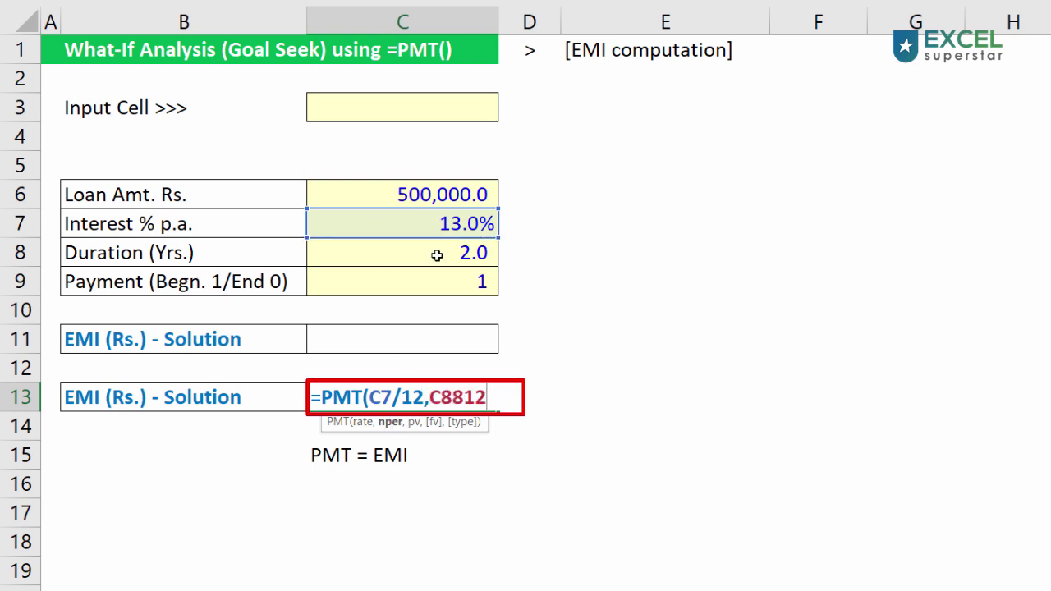
pyautogui.press('BackSpace')
pyautogui.press('BackSpace')
pyautogui.press('BackSpace')
pyautogui.write('*')
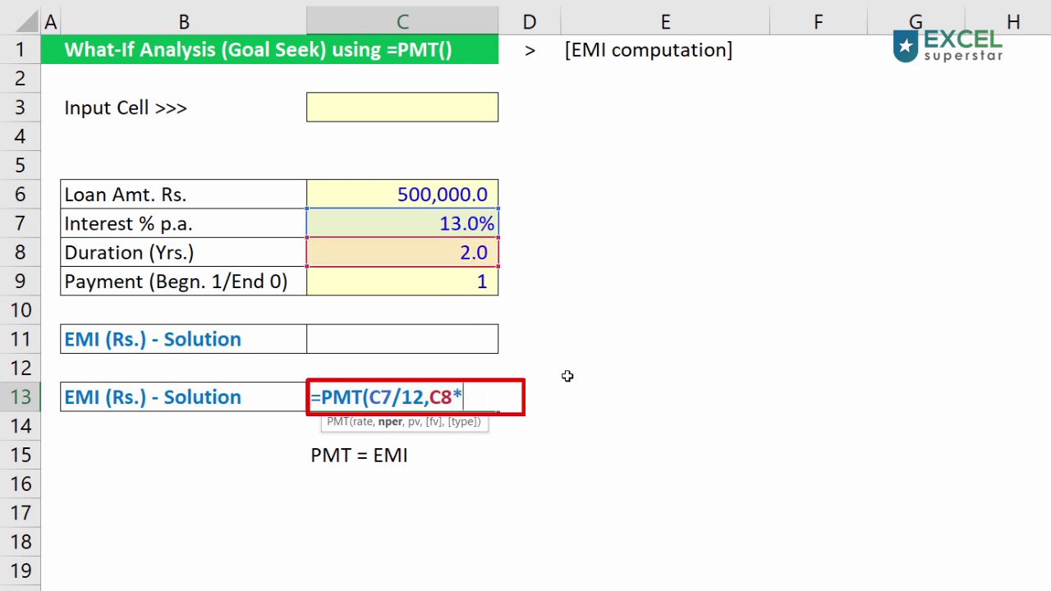
pyautogui.write('12')
pyautogui.moveTo(429, 397); pyautogui.dragTo(503, 394)
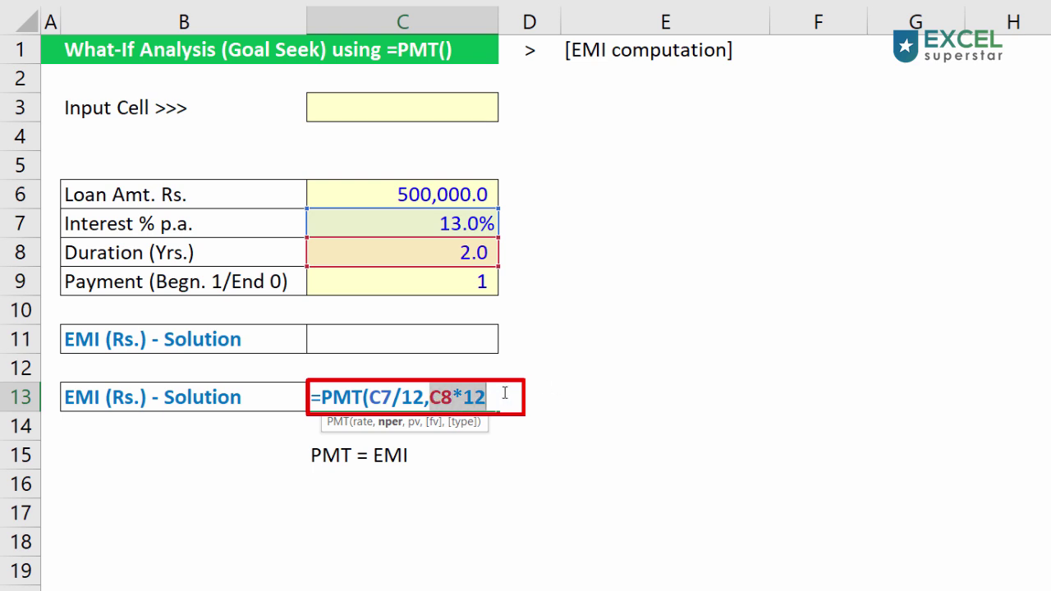
pyautogui.click(504, 394)
pyautogui.write(',')
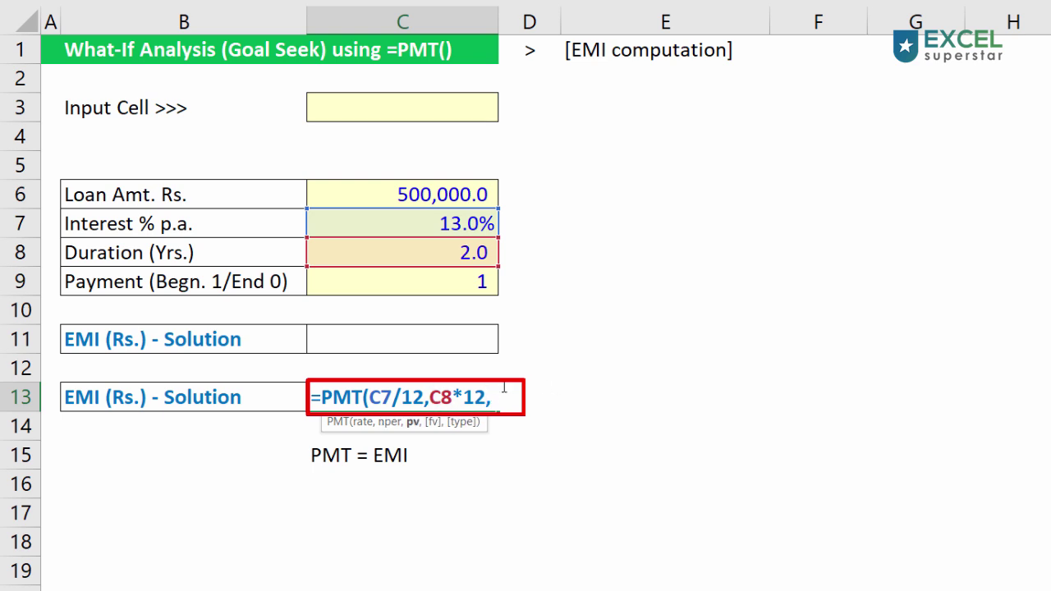
pyautogui.click(457, 195)
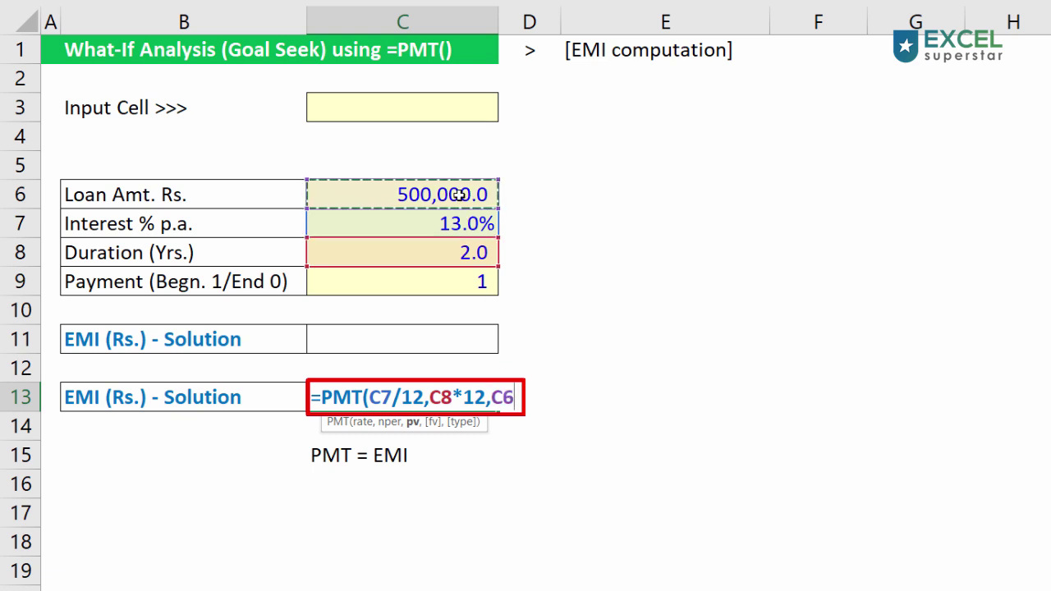
pyautogui.write(')')
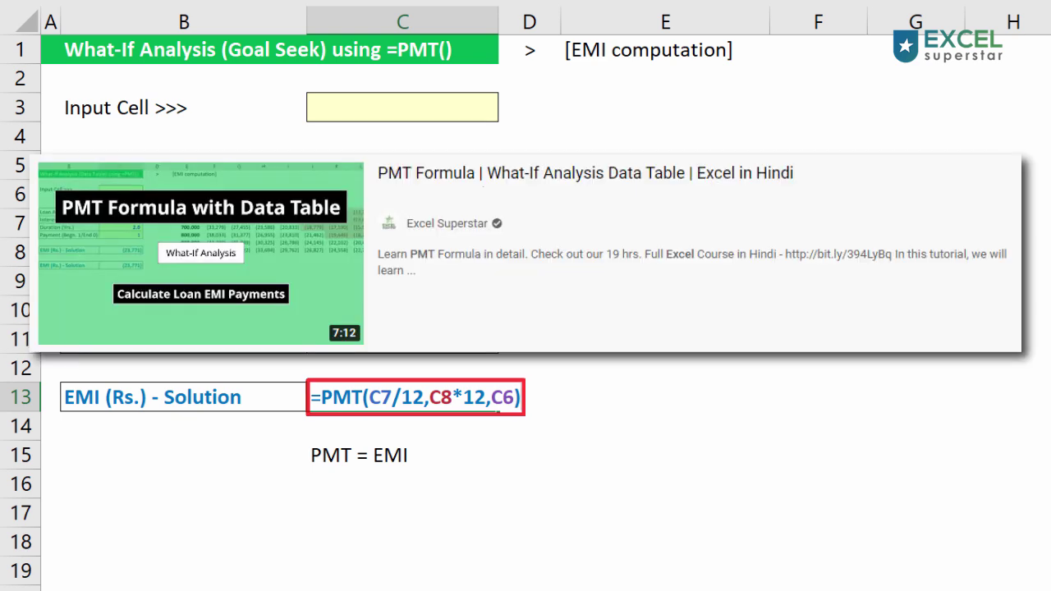
pyautogui.press('Return')
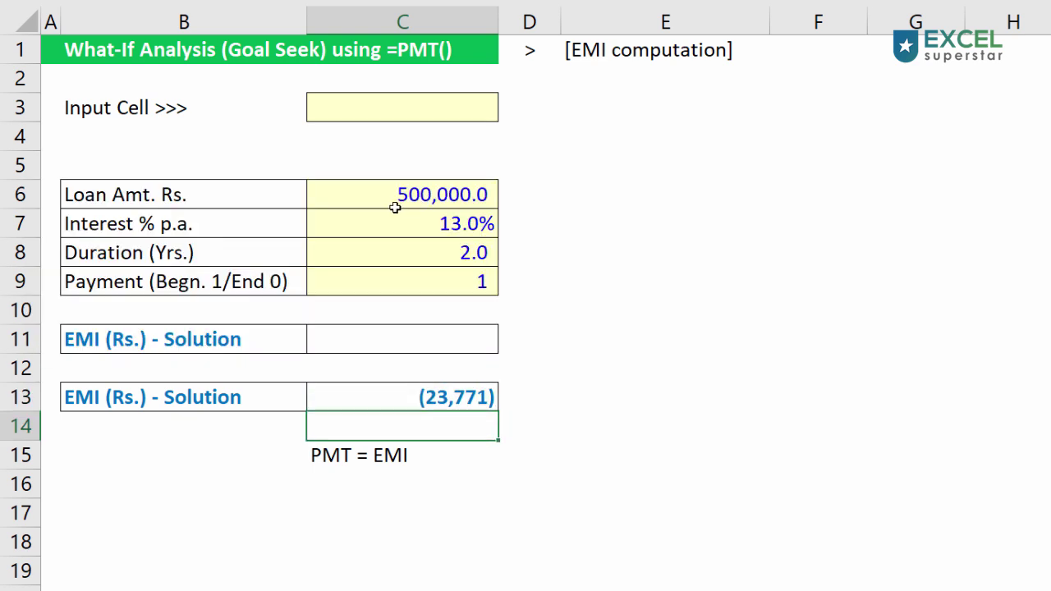
pyautogui.click(425, 395)
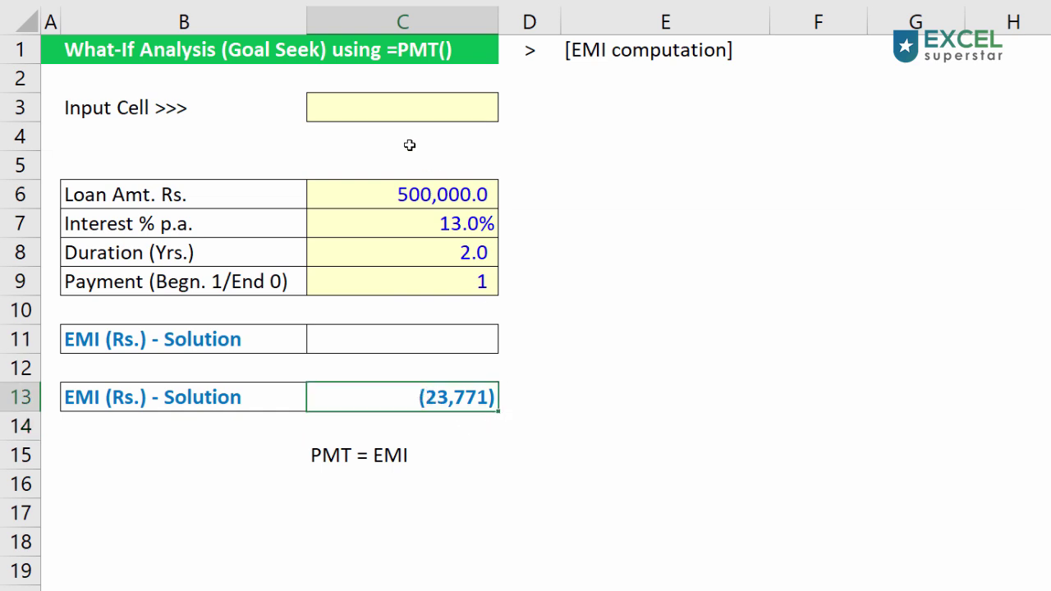
pyautogui.click(435, 187)
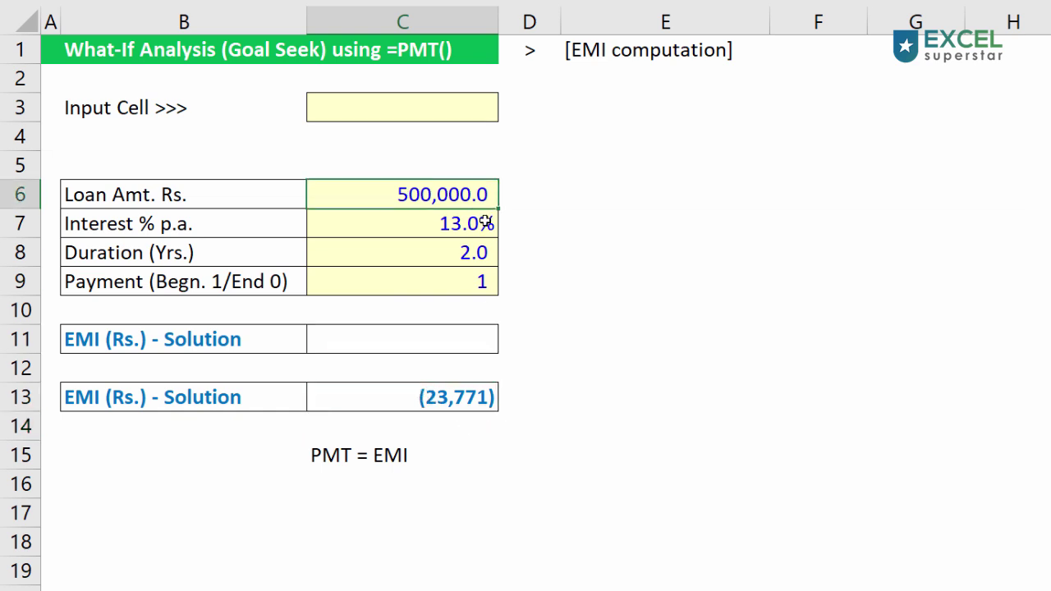
pyautogui.click(456, 402)
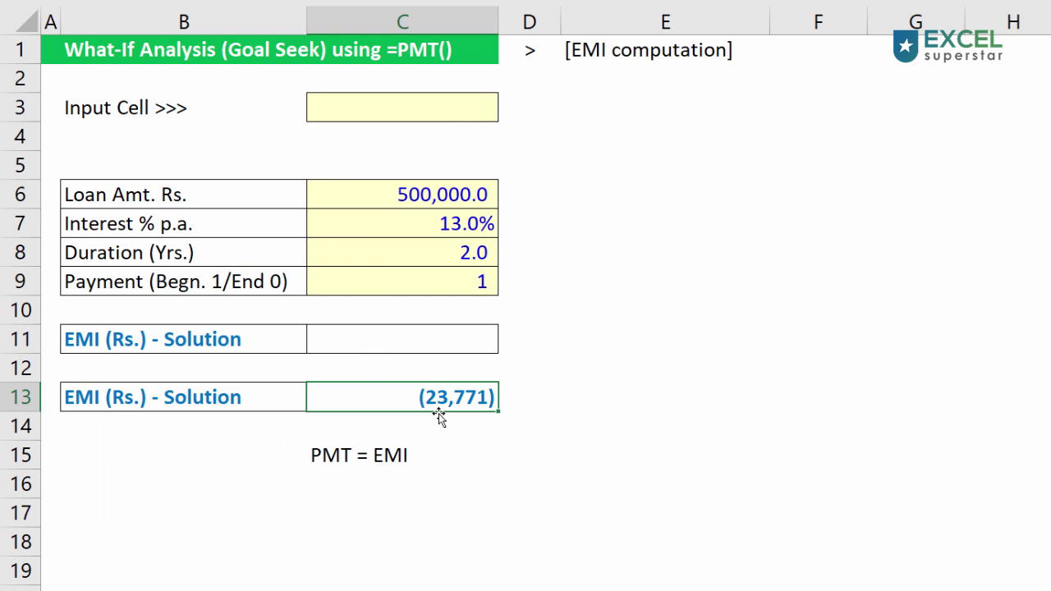
pyautogui.click(457, 203)
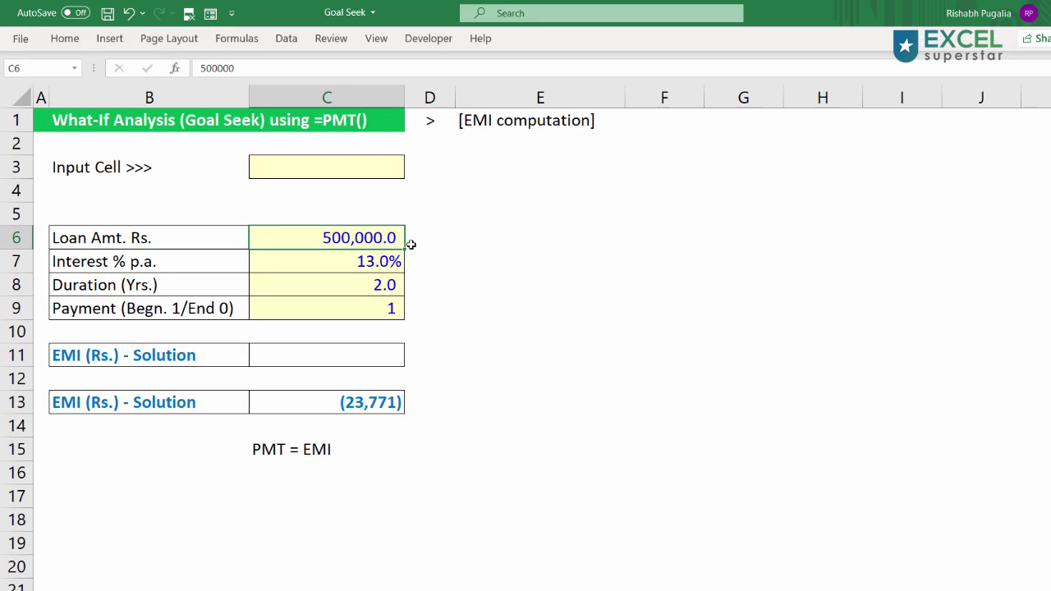
pyautogui.write('4')
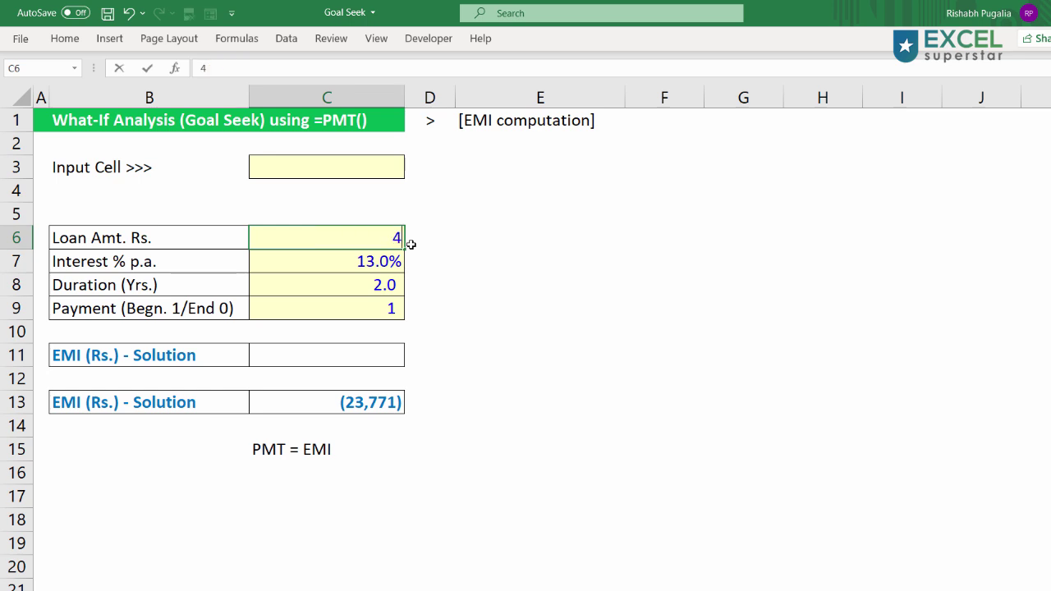
pyautogui.write('8000')
pyautogui.click(411, 245)
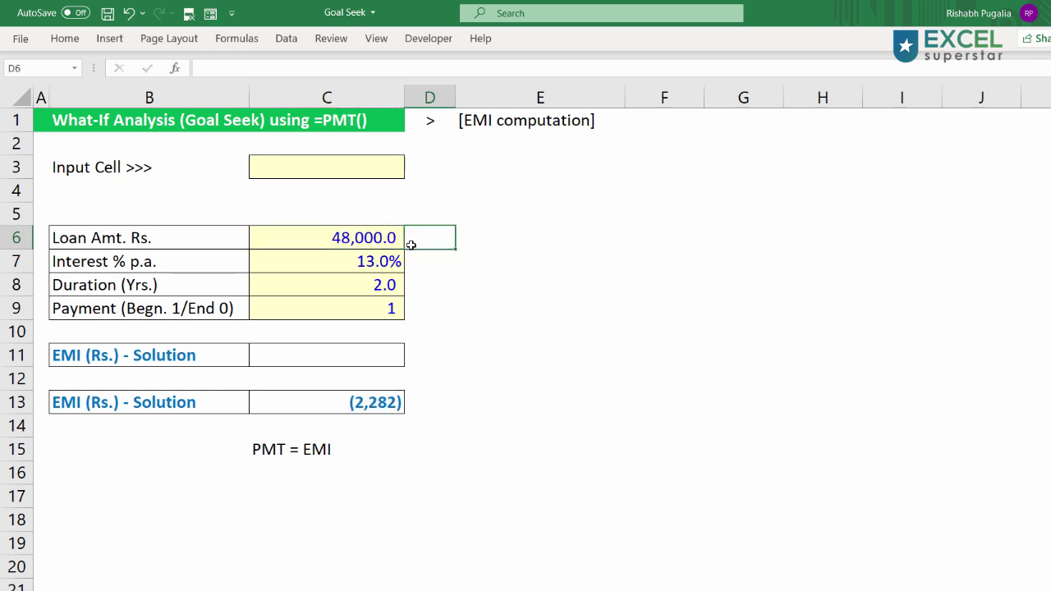
pyautogui.doubleClick(370, 232)
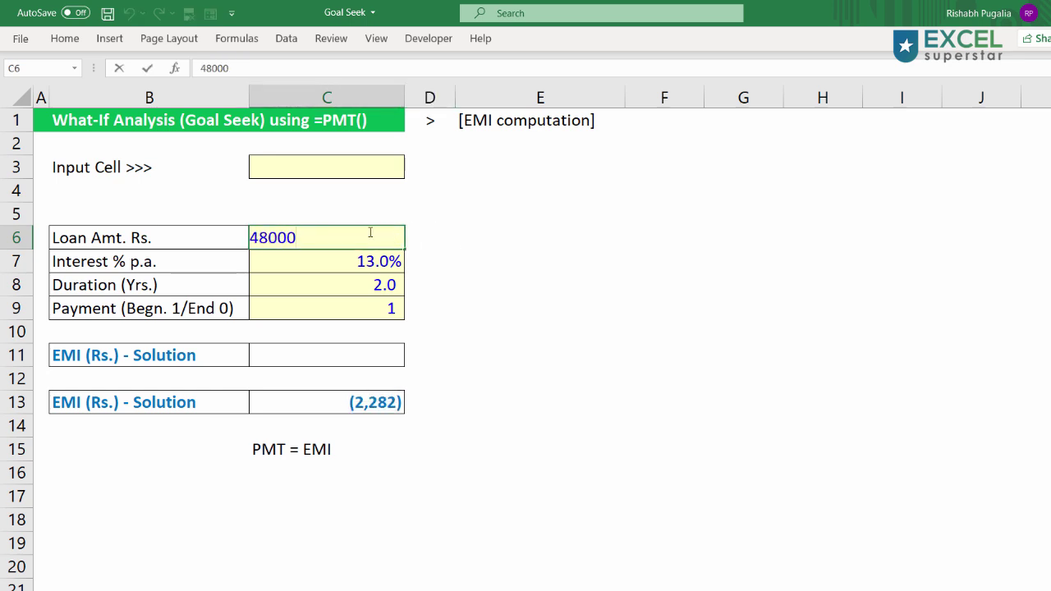
pyautogui.write('0')
pyautogui.press('Tab')
pyautogui.hotkey('ctrl', 'z')
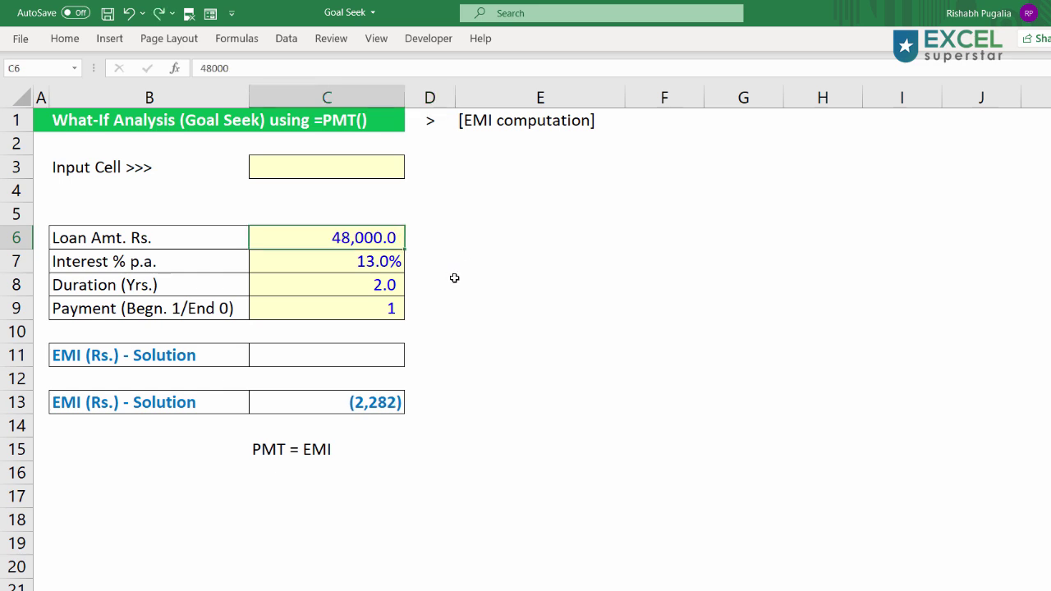
pyautogui.hotkey('ctrl', 'z')
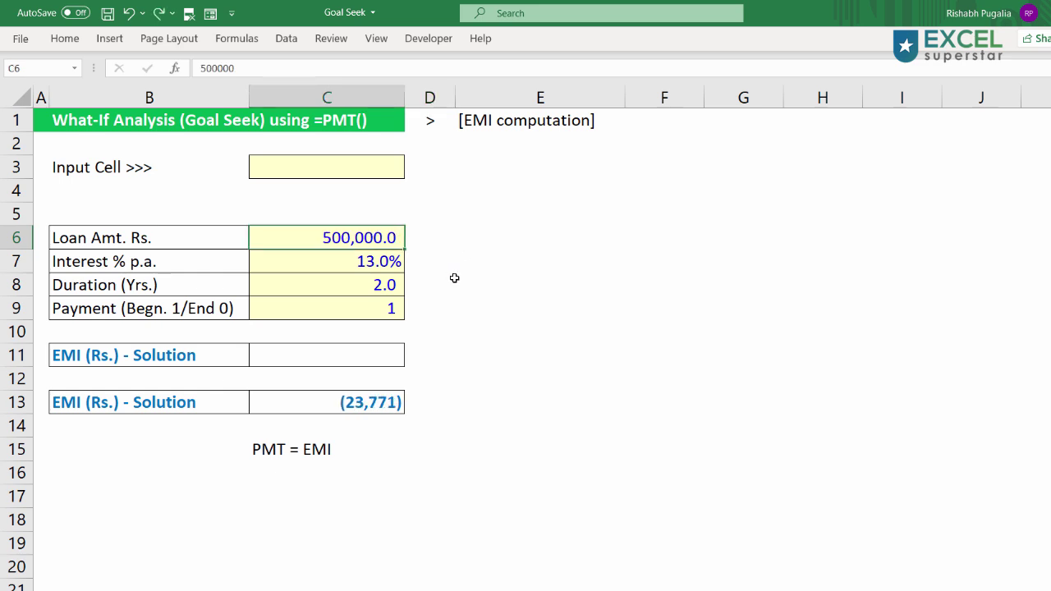
# - Goal Seek EMI cell C13 to -20000 by changing loan C6, cutting the loan to 420,682.2
pyautogui.click(275, 42)
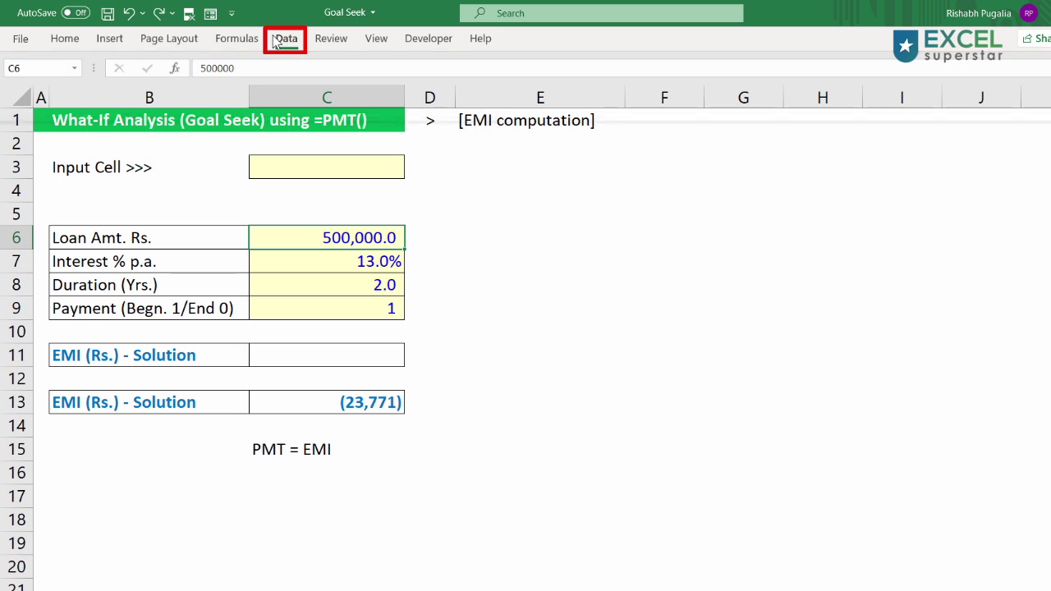
pyautogui.click(884, 100)
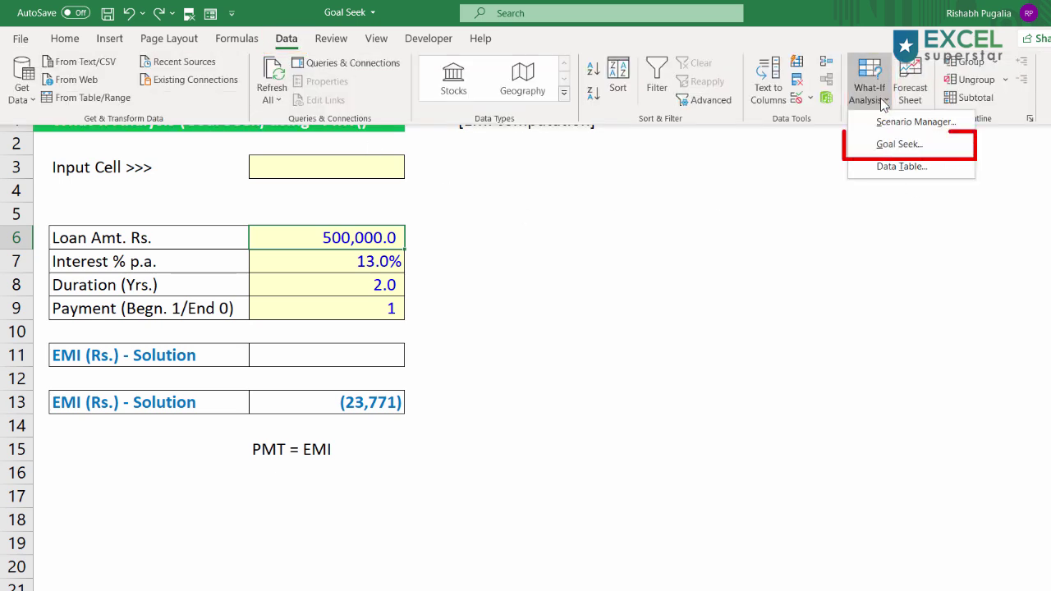
pyautogui.click(893, 144)
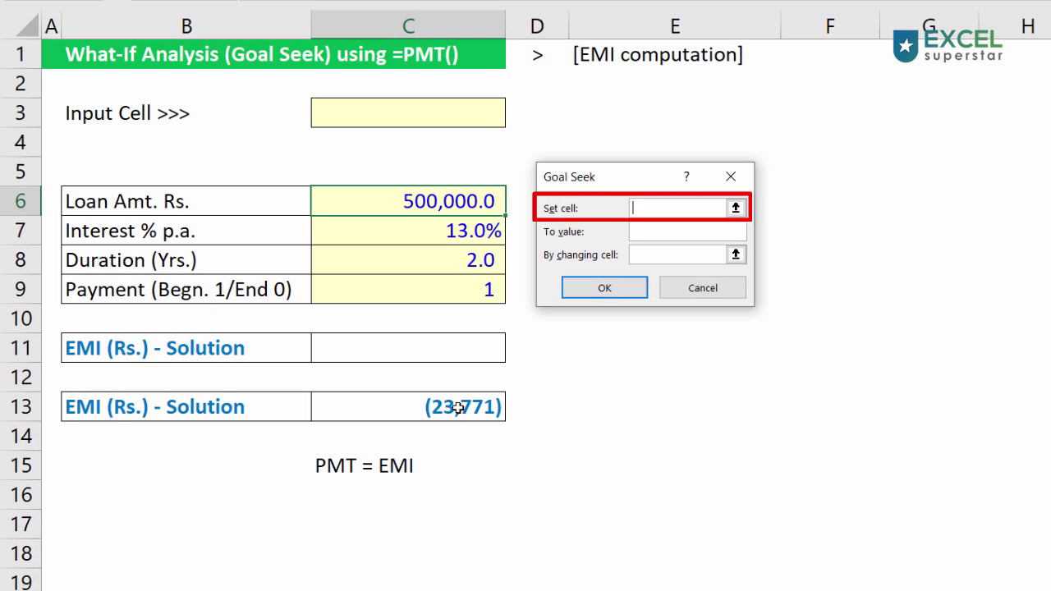
pyautogui.click(457, 408)
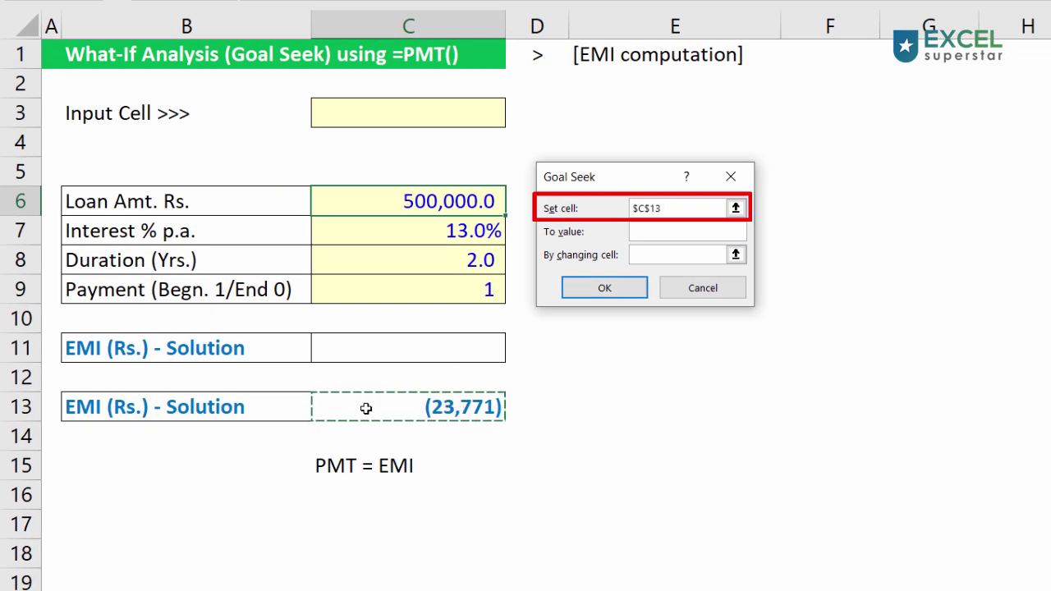
pyautogui.click(653, 232)
pyautogui.write('-2')
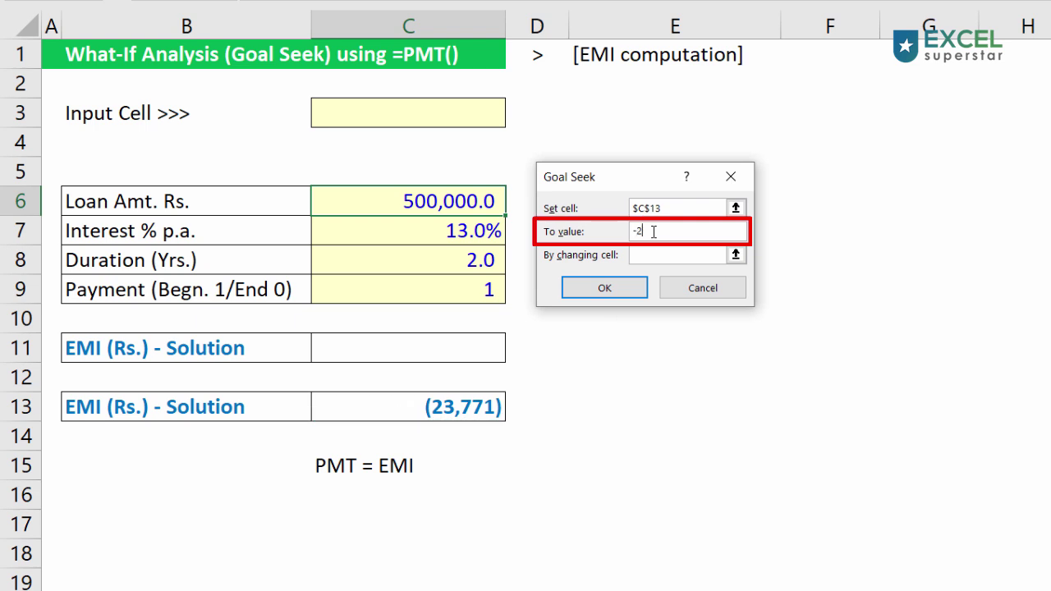
pyautogui.write('0000')
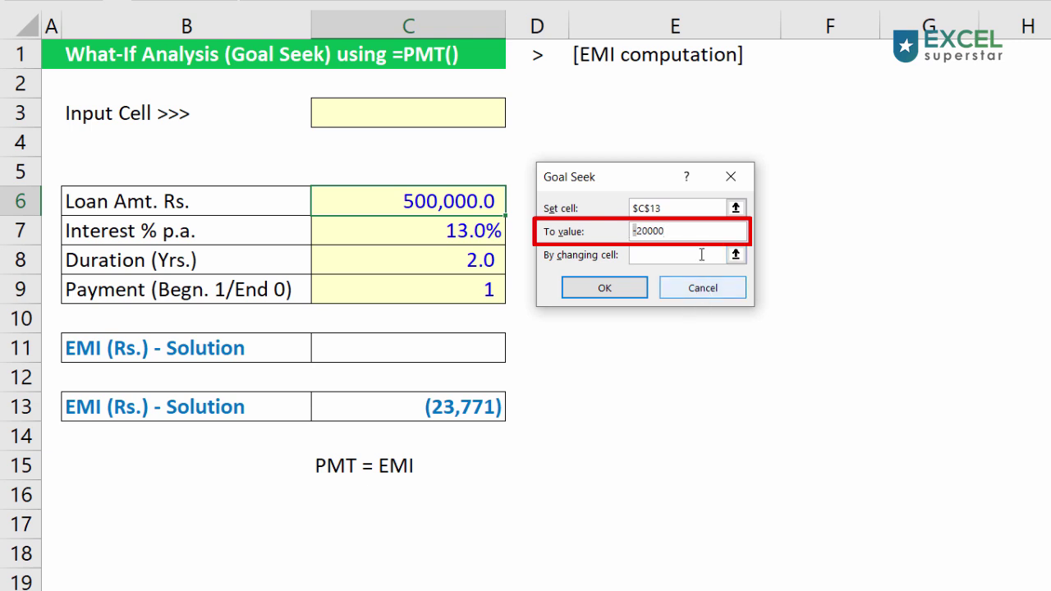
pyautogui.moveTo(663, 230); pyautogui.dragTo(622, 231)
pyautogui.click(656, 254)
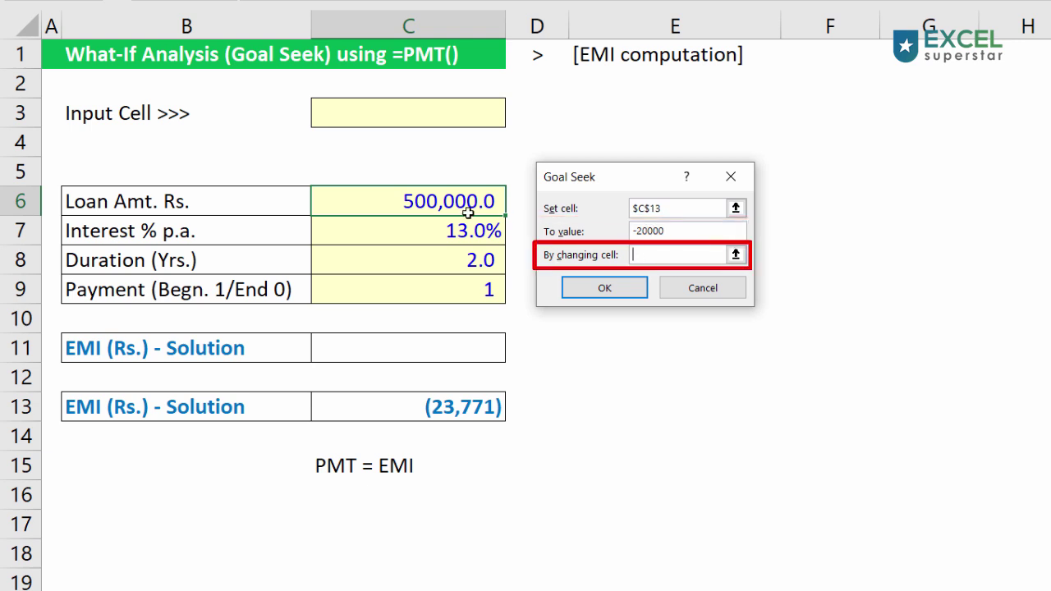
pyautogui.click(423, 202)
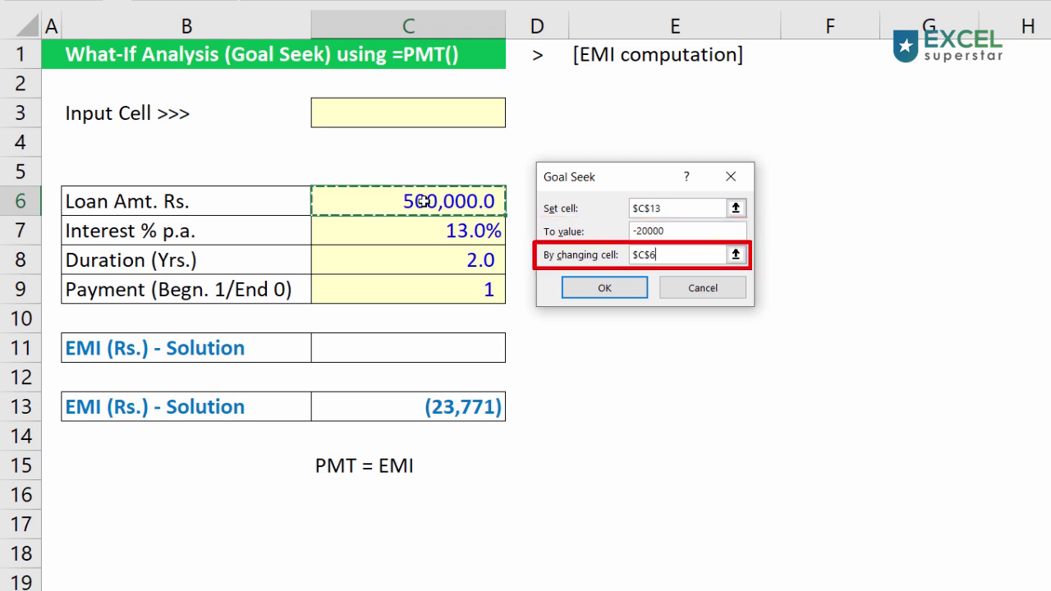
pyautogui.click(601, 292)
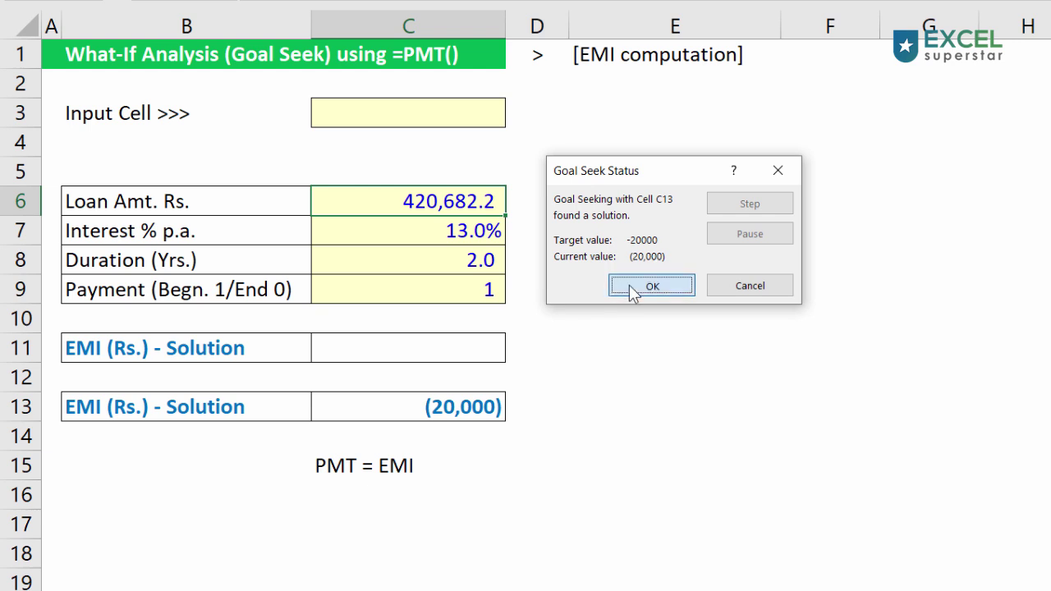
pyautogui.click(630, 287)
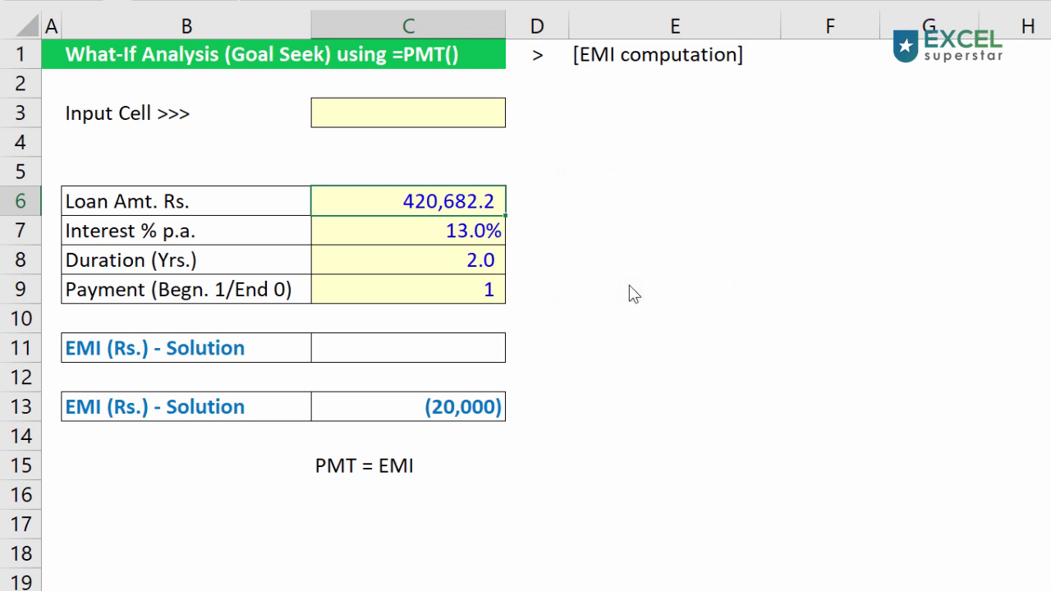